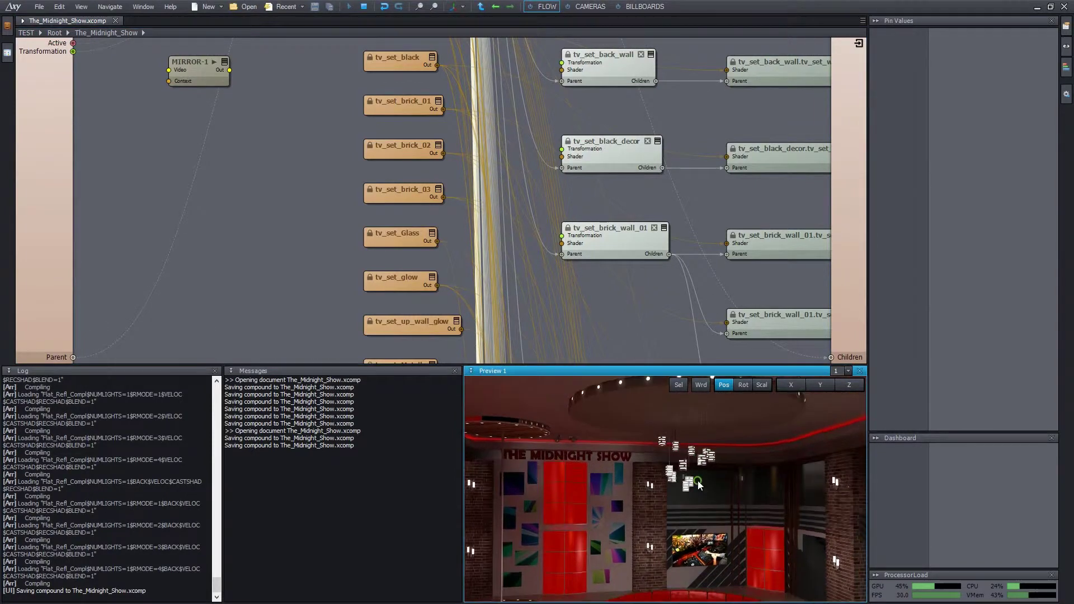
Step: Examine the studio preview and the settings and Out image of Camera 1 in the Render_General compound
{"action": "scroll", "coordinate": [718, 489], "scroll_direction": "up", "scroll_amount": 5}
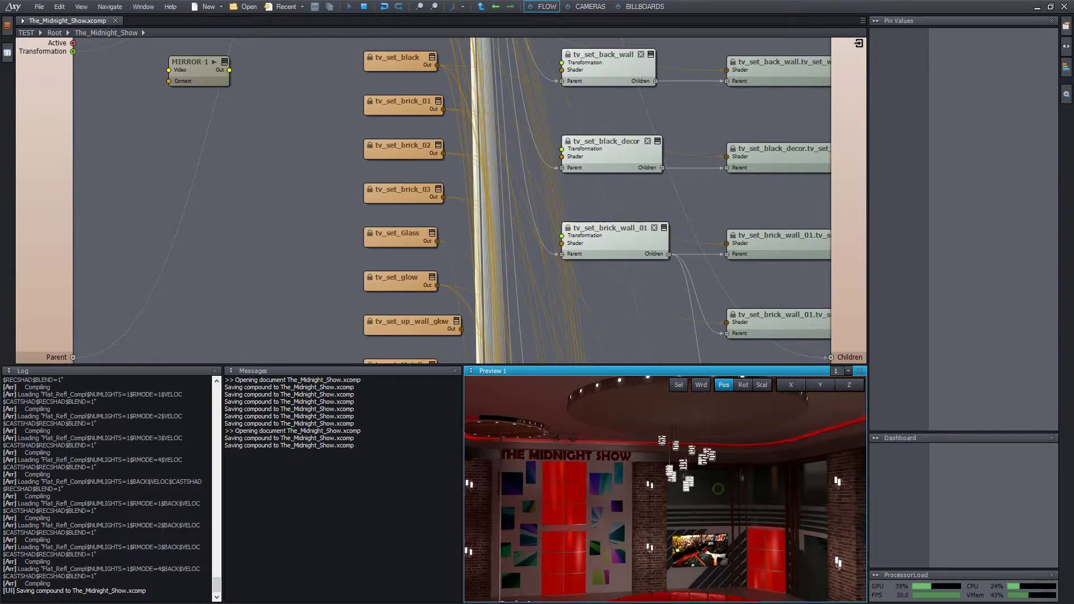
{"action": "middle_click_drag", "start_coordinate": [717, 489], "coordinate": [677, 500]}
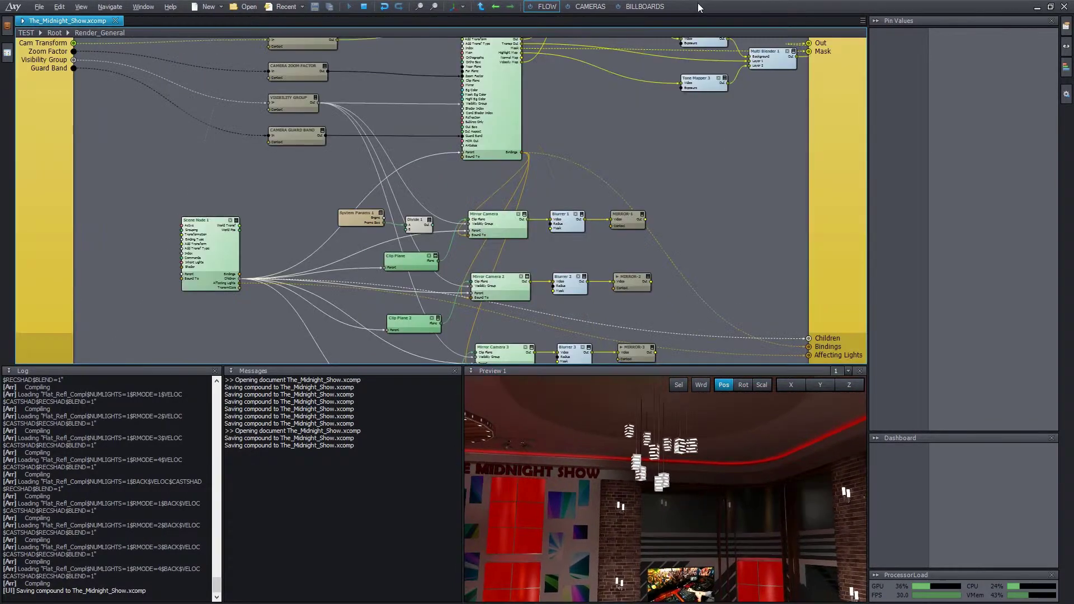
{"action": "scroll", "coordinate": [601, 188], "scroll_direction": "up", "scroll_amount": 2}
{"action": "mouse_move", "coordinate": [557, 201]}
{"action": "middle_mouse_down"}
{"action": "mouse_move", "coordinate": [550, 252]}
{"action": "mouse_move", "coordinate": [541, 214]}
{"action": "middle_mouse_up"}
{"action": "left_click", "coordinate": [463, 214]}
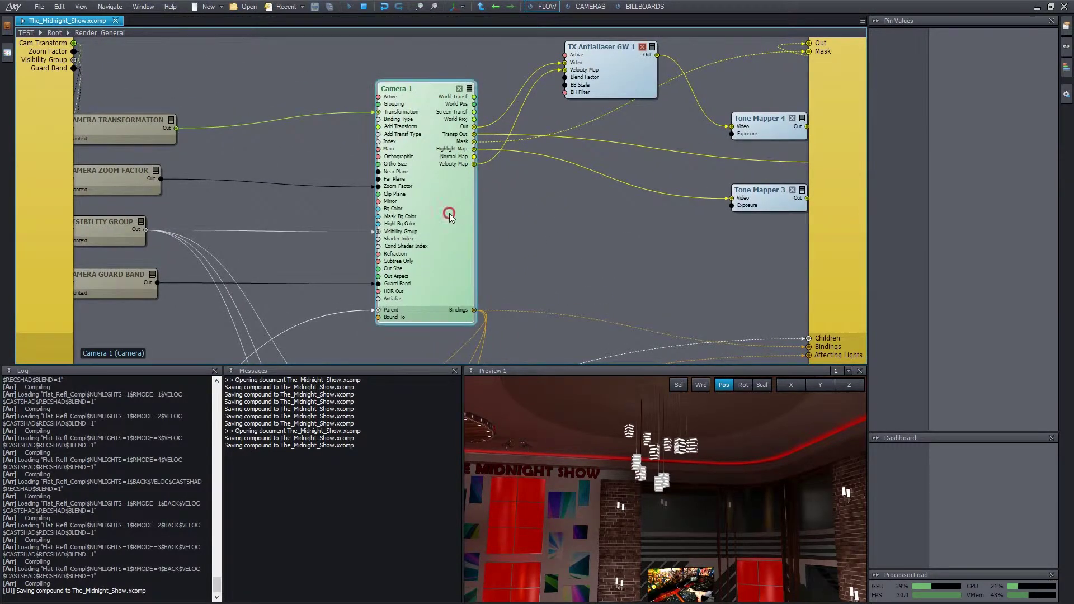
{"action": "left_click", "coordinate": [903, 231]}
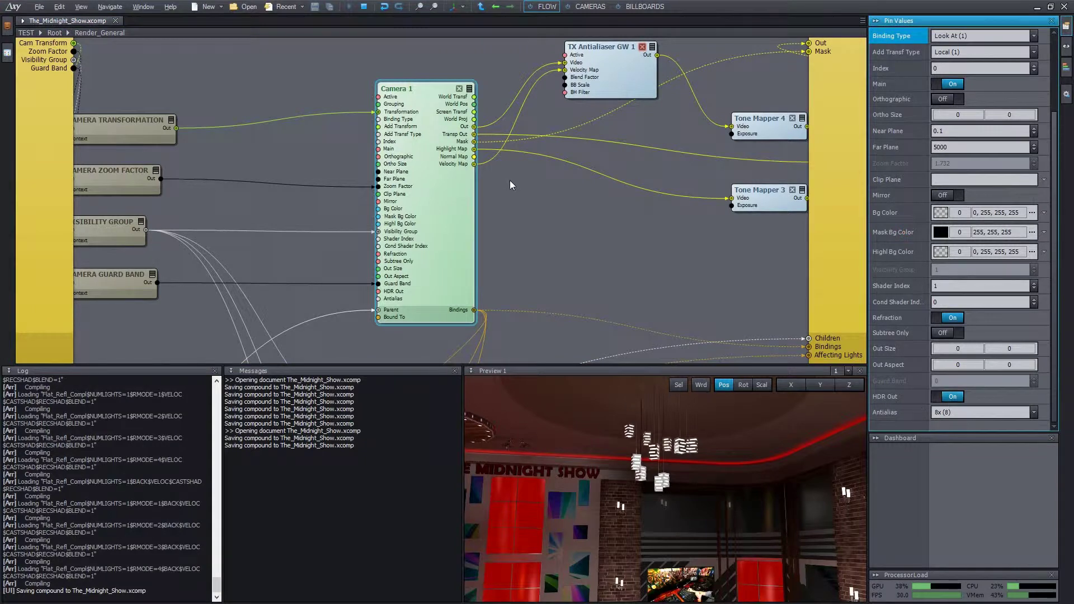
{"action": "middle_click_drag", "start_coordinate": [515, 171], "coordinate": [519, 238]}
{"action": "scroll", "coordinate": [521, 242], "scroll_direction": "up", "scroll_amount": 3}
{"action": "mouse_move", "coordinate": [486, 162]}
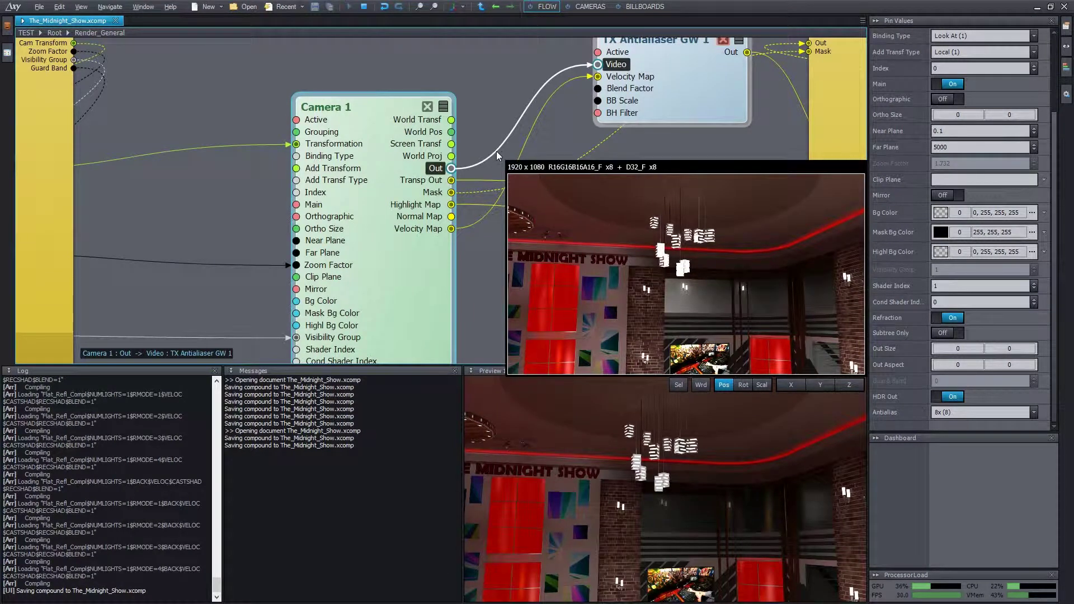
{"action": "scroll", "coordinate": [649, 164], "scroll_direction": "down", "scroll_amount": 3}
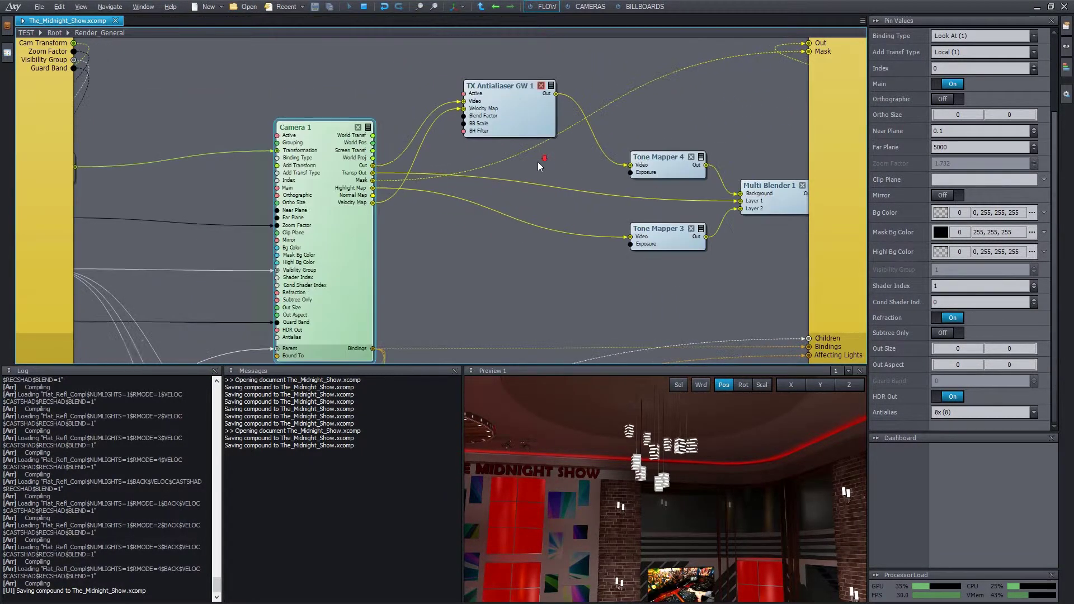
{"action": "scroll", "coordinate": [691, 127], "scroll_direction": "up", "scroll_amount": 3}
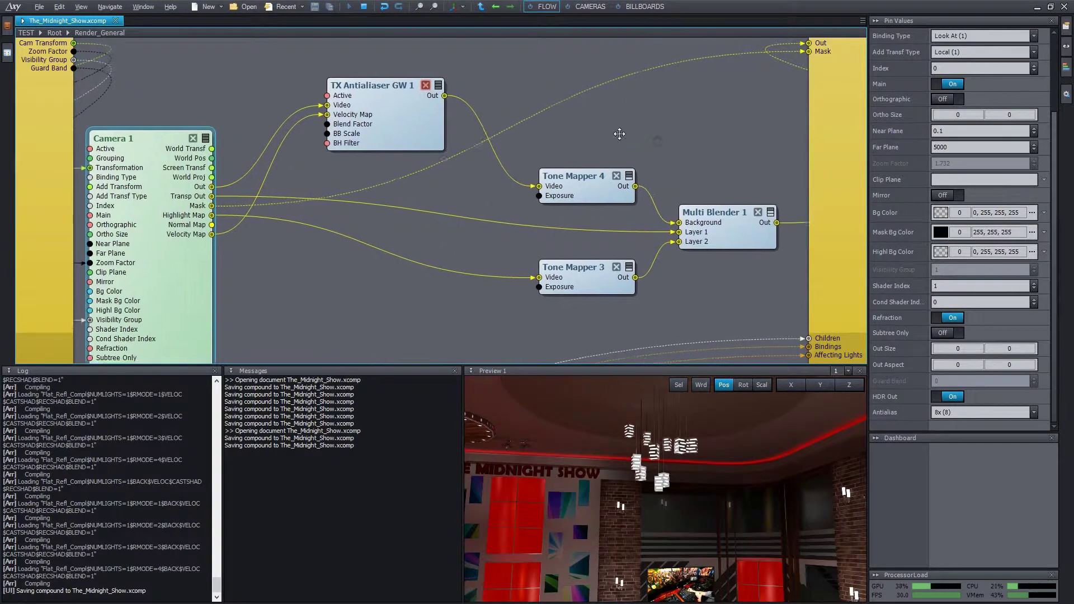
Step: Select Tone Mapper 4 and open its Bright Threshold value for editing
{"action": "left_click", "coordinate": [576, 174]}
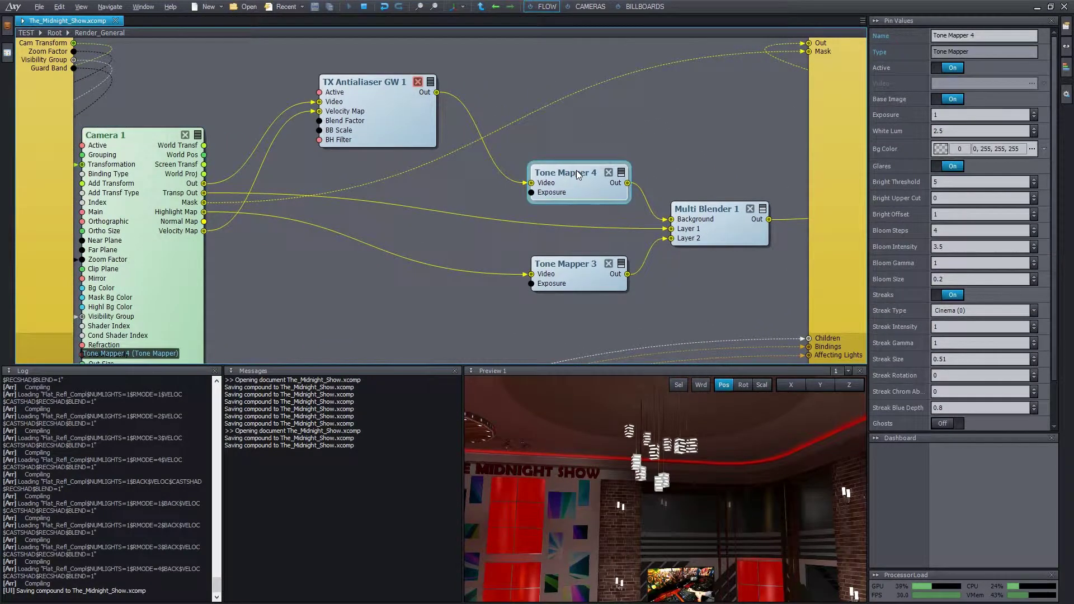
{"action": "middle_click_drag", "start_coordinate": [591, 197], "coordinate": [592, 186]}
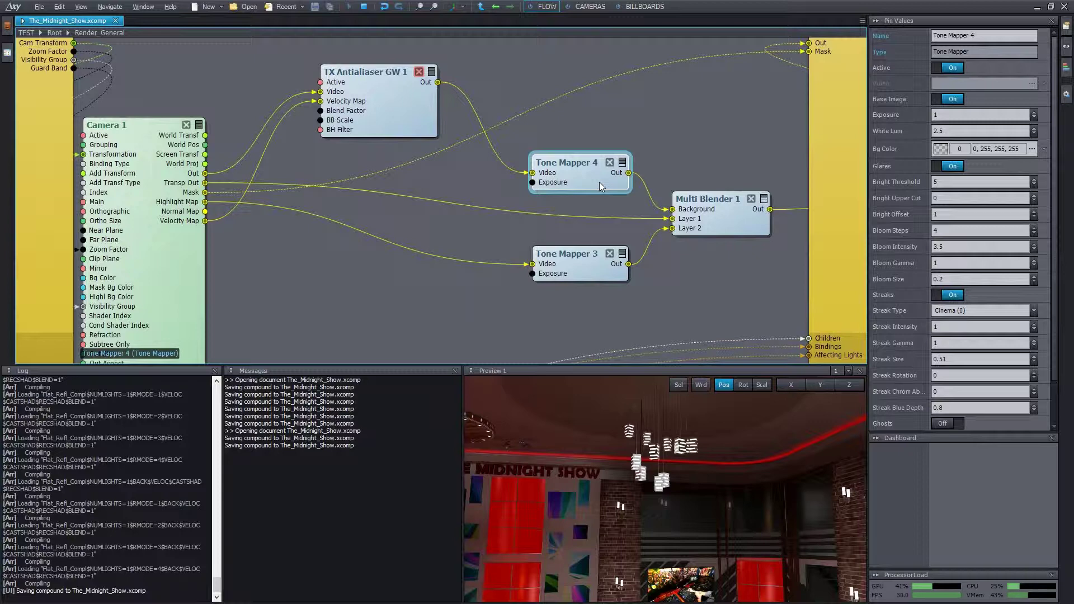
{"action": "left_click", "coordinate": [953, 182]}
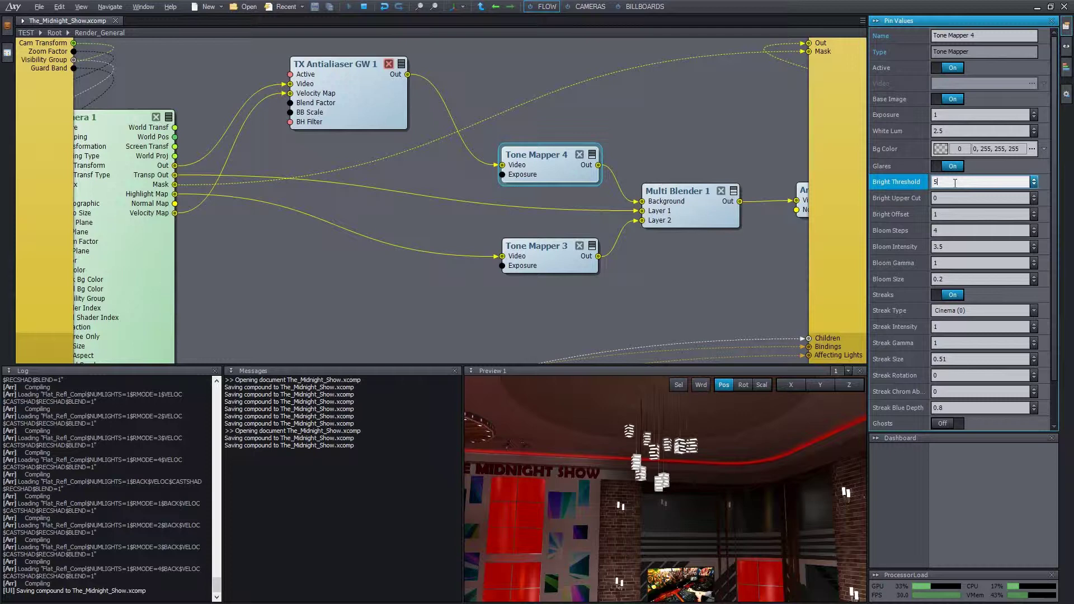
{"action": "key", "text": "Return"}
Step: Raise the Luminosity Color intensity of the hanging lamps' tv_set_spot_id1.2 shader to 8.644, with selection highlighting turned off in the preview
{"action": "left_click", "coordinate": [692, 444]}
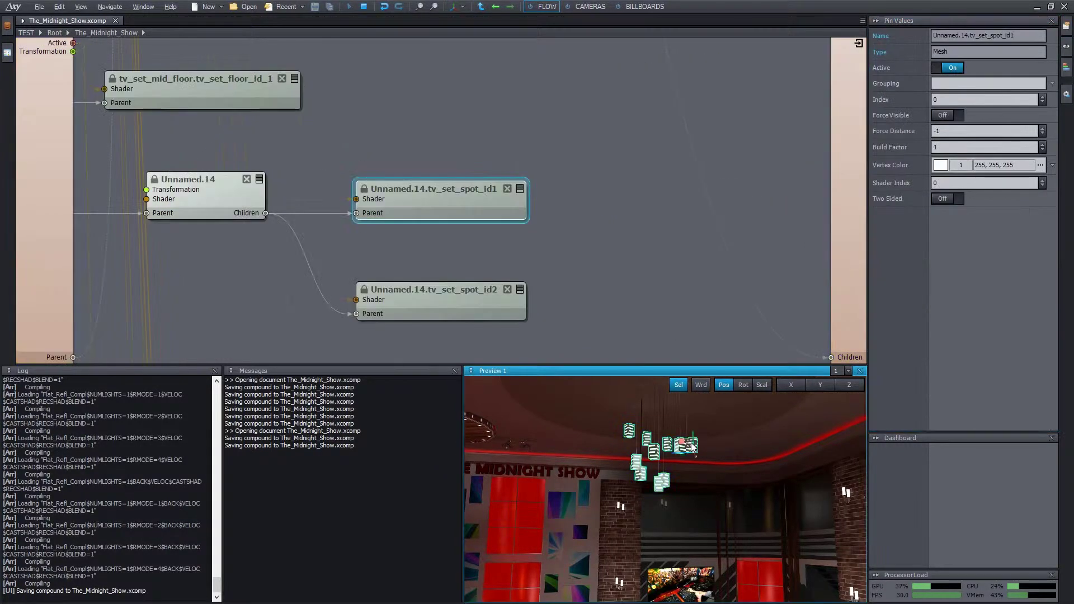
{"action": "left_click", "coordinate": [691, 444]}
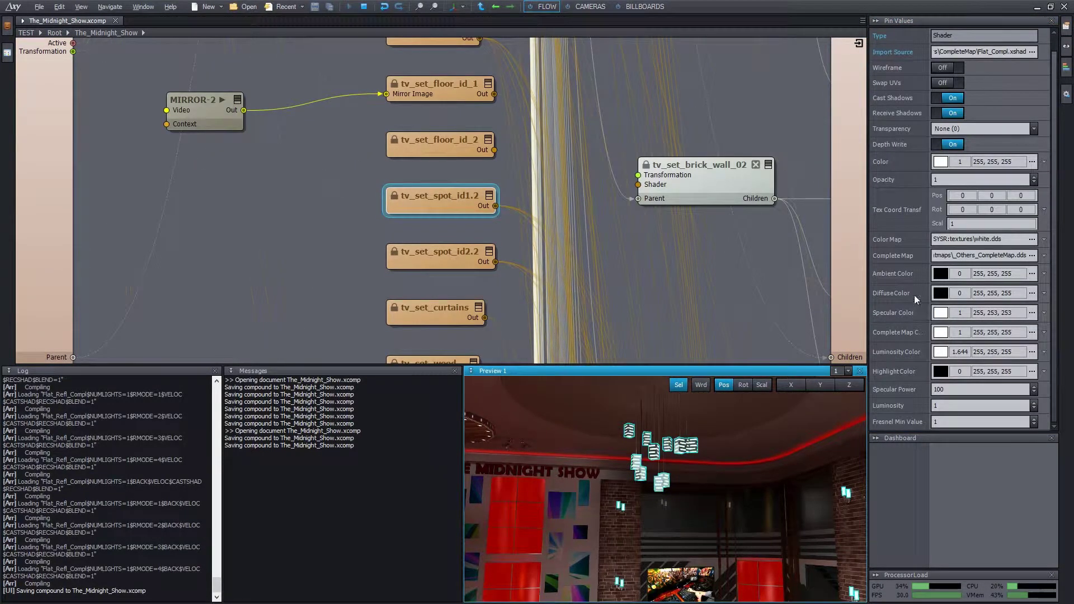
{"action": "left_click", "coordinate": [965, 351]}
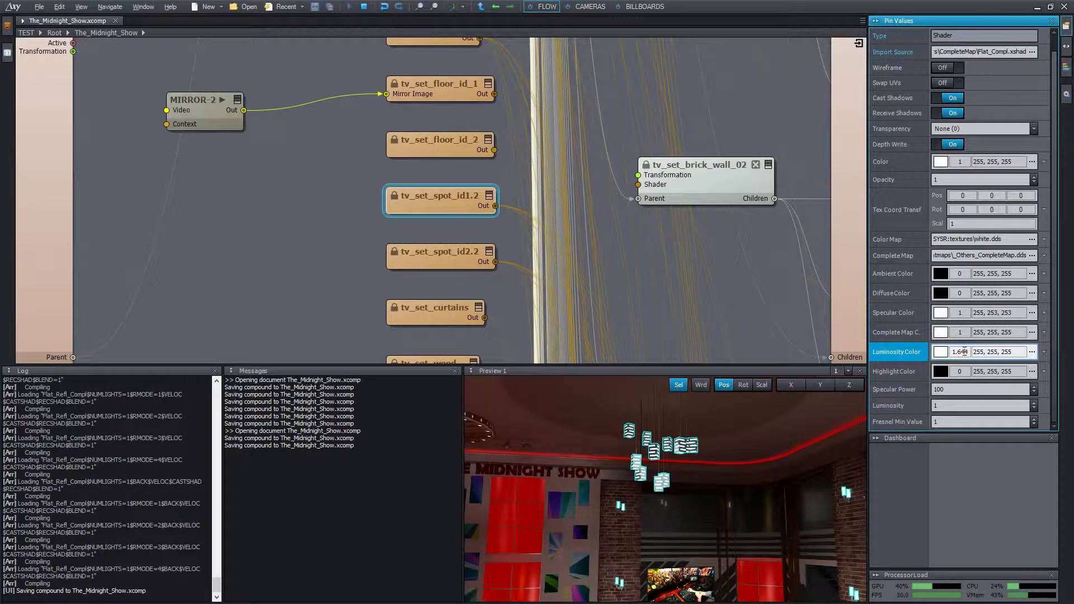
{"action": "left_click", "coordinate": [677, 388]}
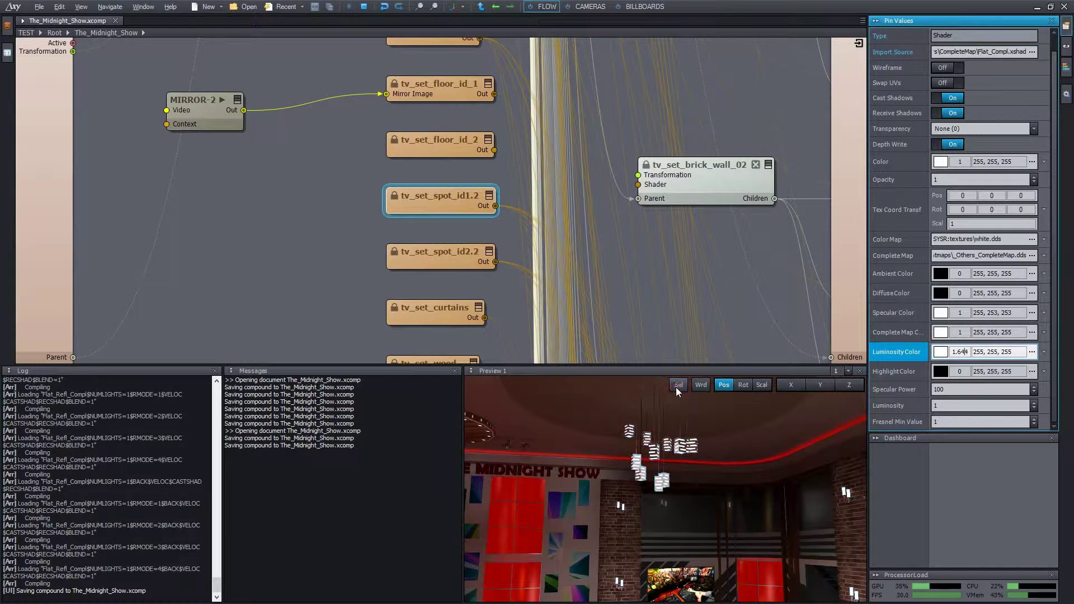
{"action": "scroll", "coordinate": [956, 353], "scroll_direction": "up", "scroll_amount": 8}
{"action": "scroll", "coordinate": [967, 351], "scroll_direction": "down", "scroll_amount": 2}
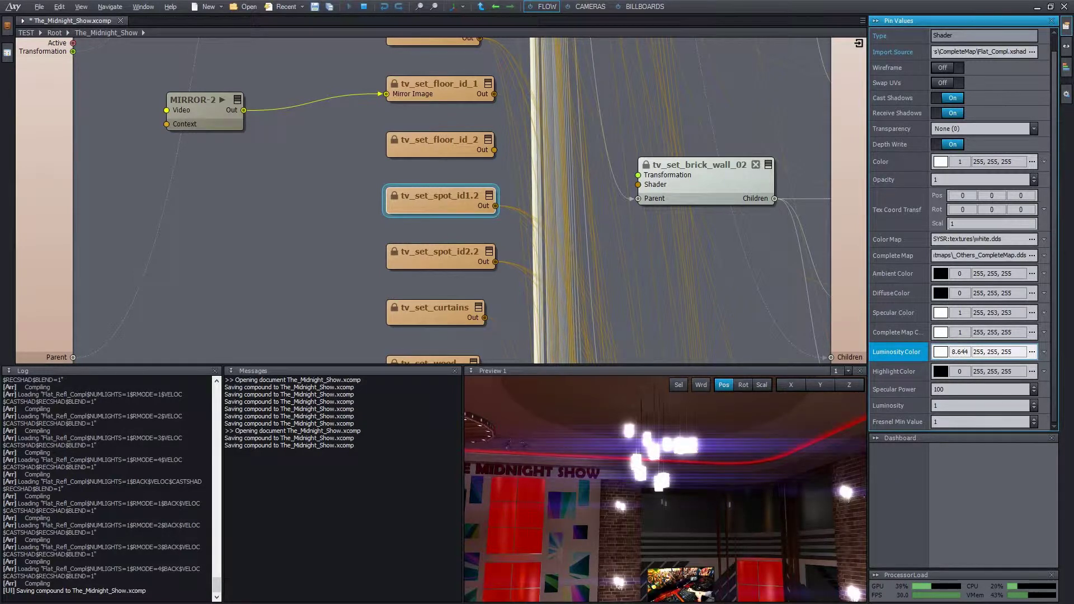
Step: Undo the luminosity change on the hanging lamps' shader
{"action": "scroll", "coordinate": [967, 352], "scroll_direction": "down", "scroll_amount": 1}
{"action": "scroll", "coordinate": [967, 352], "scroll_direction": "up", "scroll_amount": 1}
{"action": "key", "text": "ctrl+z"}
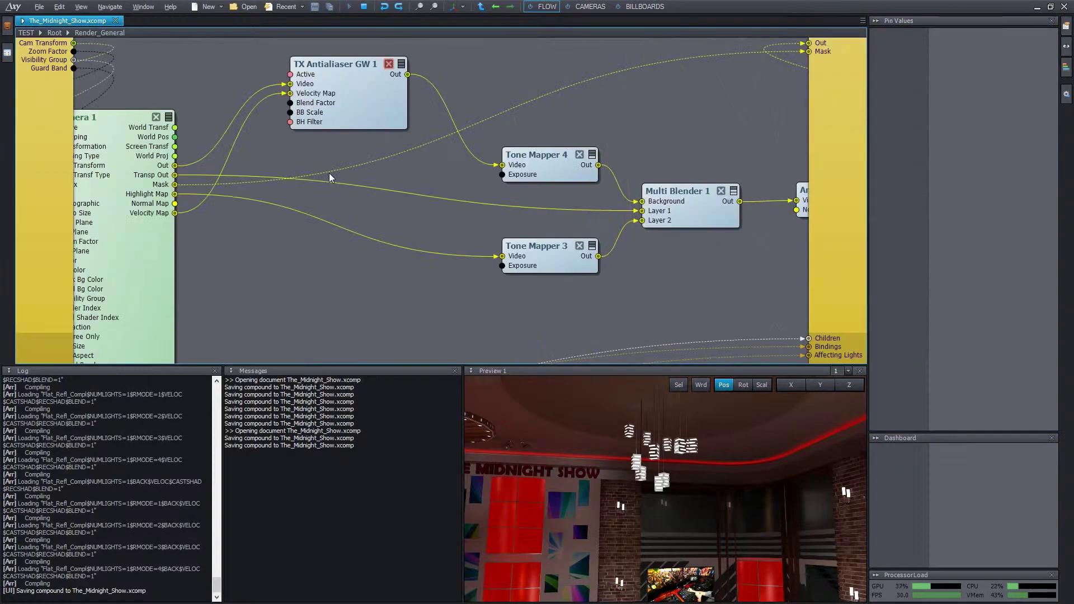
Step: Set Tone Mapper 4's Bright Threshold to 1.3
{"action": "left_click", "coordinate": [543, 153]}
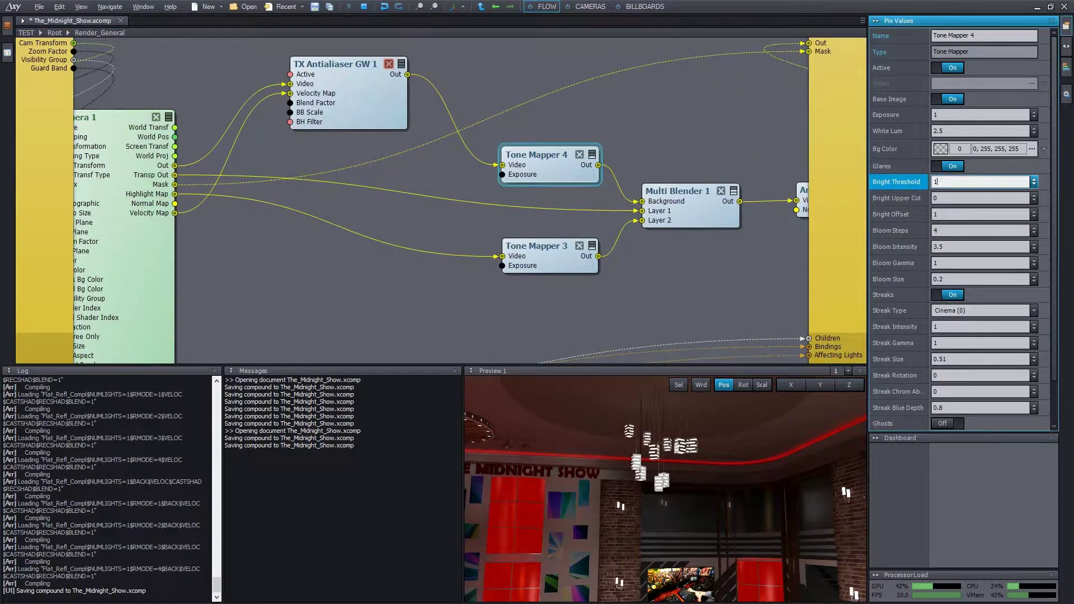
{"action": "type", "text": ".3"}
{"action": "key", "text": "Return"}
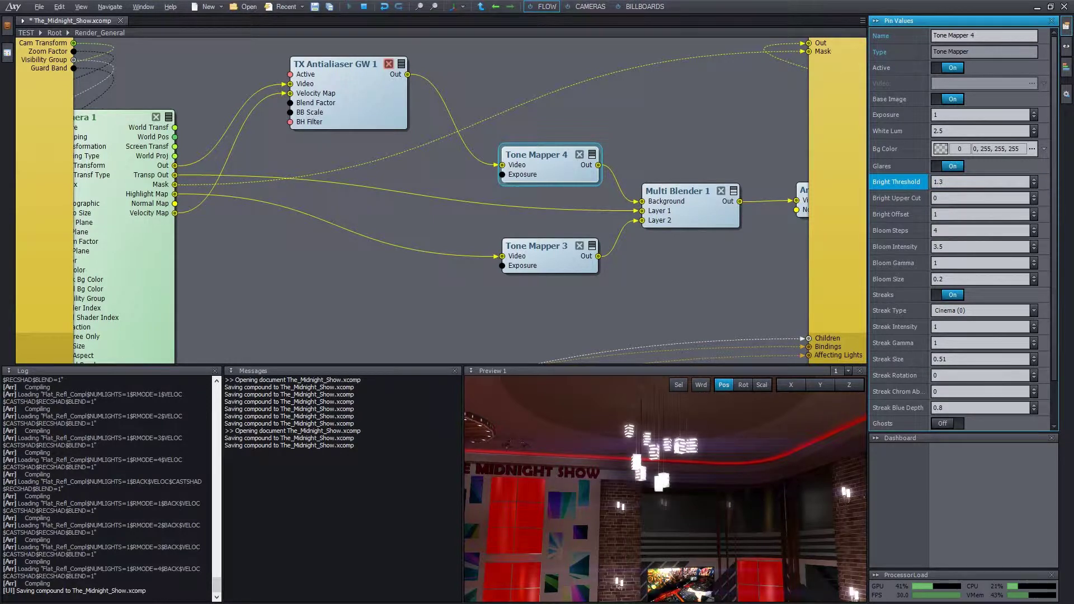
Step: Try a Bright Threshold of 1.27 on Tone Mapper 4 and undo it
{"action": "left_click", "coordinate": [948, 186]}
{"action": "type", "text": "1.27"}
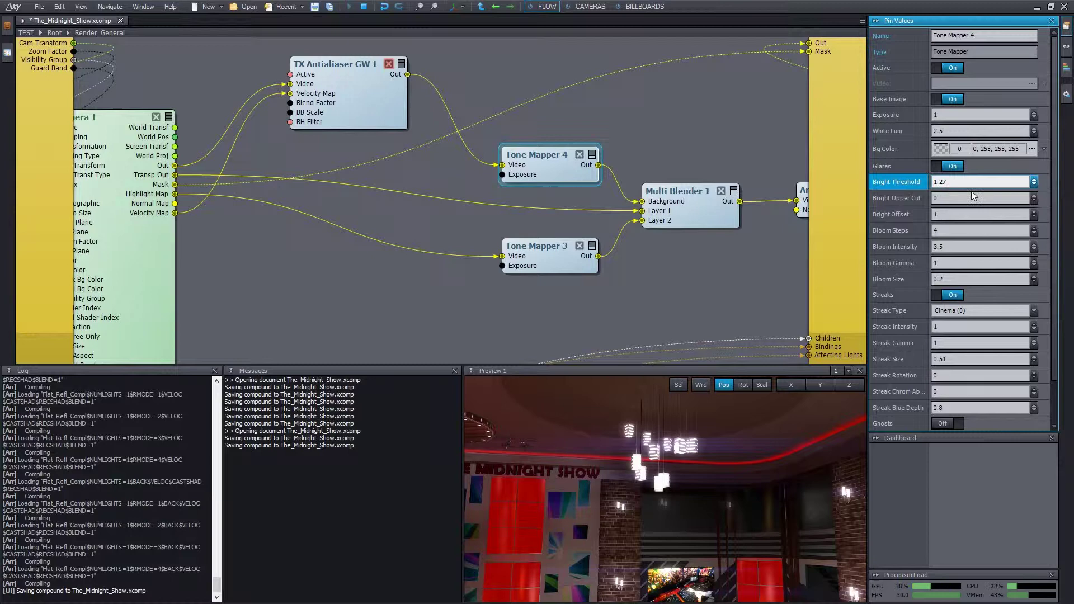
{"action": "key", "text": "ctrl+z"}
Step: Turn off Tone Mapper 4's Streaks and set its Bloom Steps to 5, Bloom Intensity to 10.2 and Bloom Size to 0.3
{"action": "left_click", "coordinate": [945, 298]}
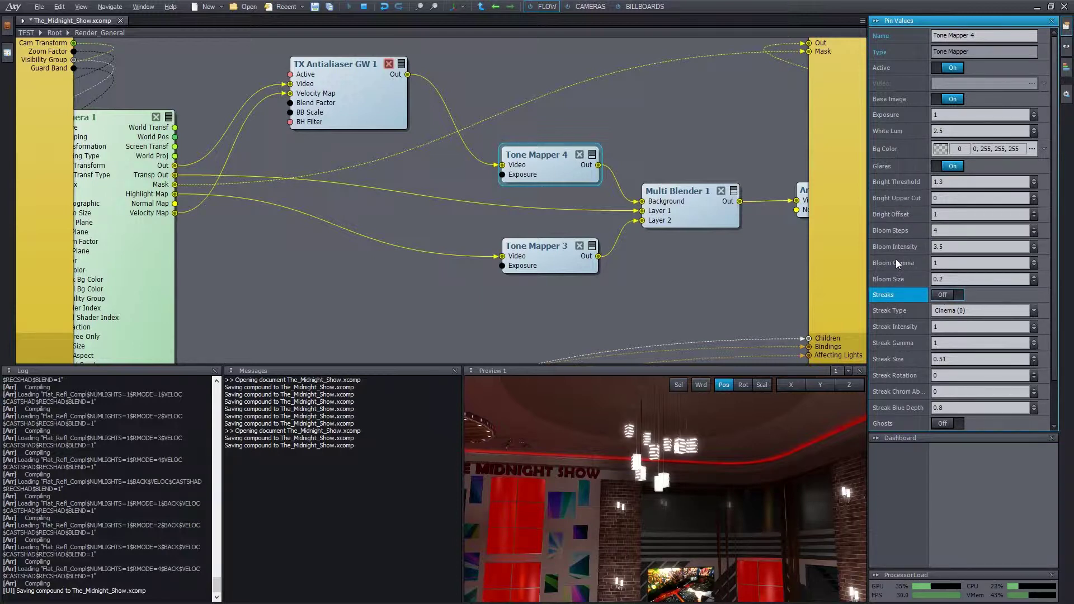
{"action": "left_click_drag", "start_coordinate": [953, 247], "coordinate": [953, 228]}
{"action": "left_click_drag", "start_coordinate": [952, 279], "coordinate": [953, 269]}
{"action": "mouse_move", "coordinate": [990, 231]}
{"action": "left_mouse_down"}
{"action": "mouse_move", "coordinate": [991, 244]}
{"action": "mouse_move", "coordinate": [991, 226]}
{"action": "left_mouse_up"}
{"action": "left_click_drag", "start_coordinate": [968, 279], "coordinate": [967, 280]}
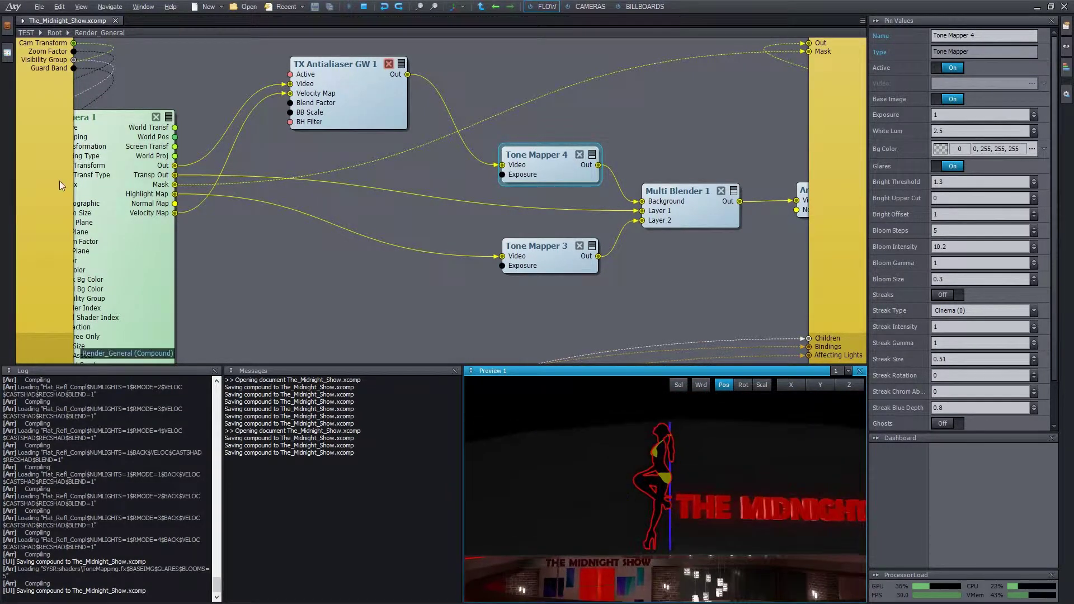
Step: Select Tone Mapper 3 and inspect the Highlight Map image that Camera 1 feeds into it
{"action": "middle_click_drag", "start_coordinate": [265, 215], "coordinate": [328, 211]}
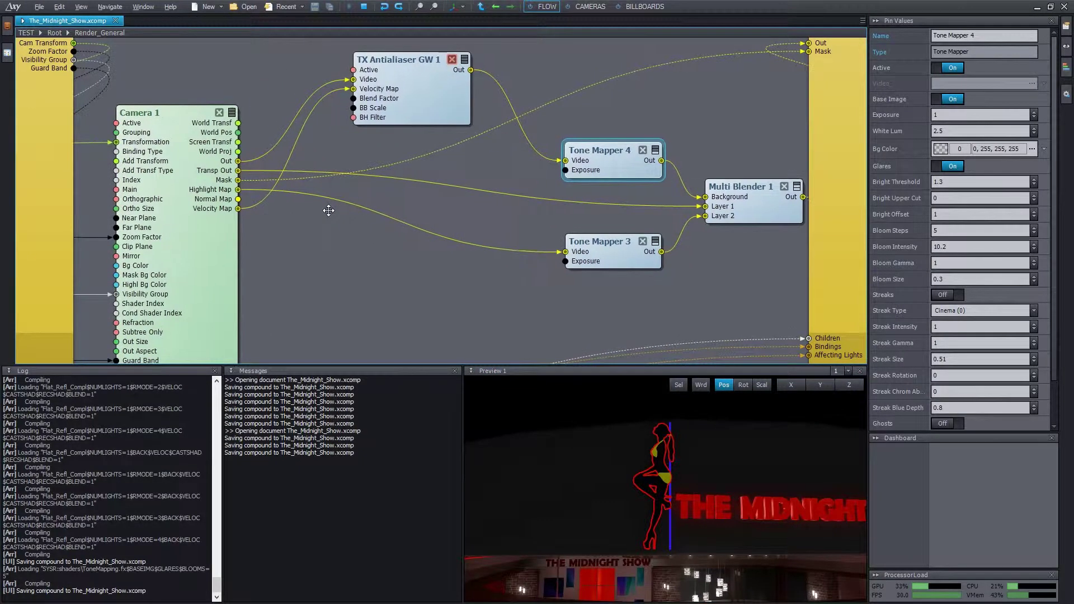
{"action": "middle_click_drag", "start_coordinate": [605, 301], "coordinate": [589, 301]}
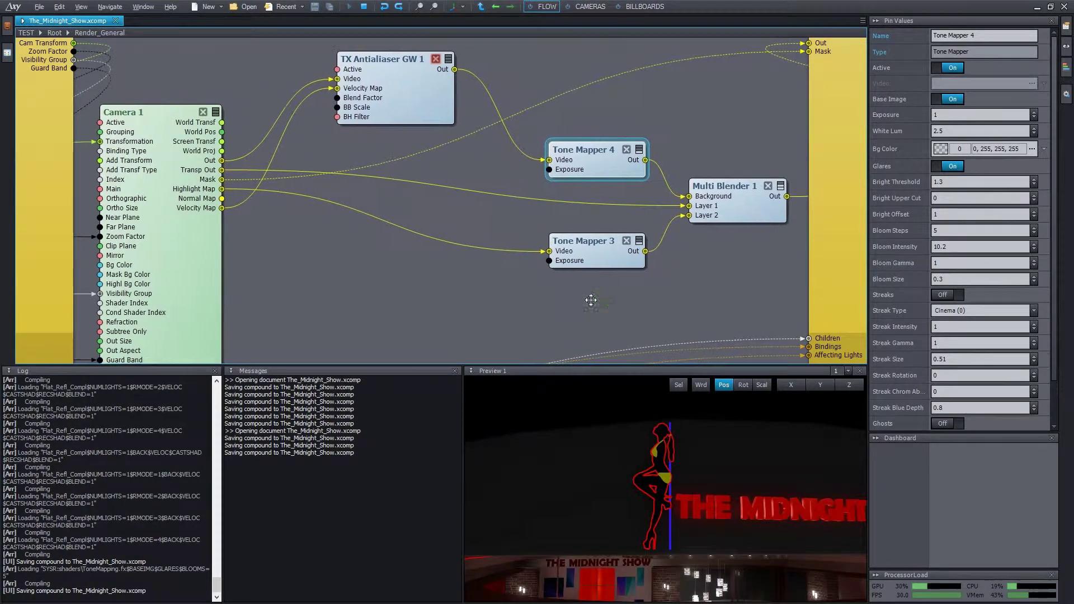
{"action": "left_click", "coordinate": [602, 247]}
{"action": "mouse_move", "coordinate": [200, 197]}
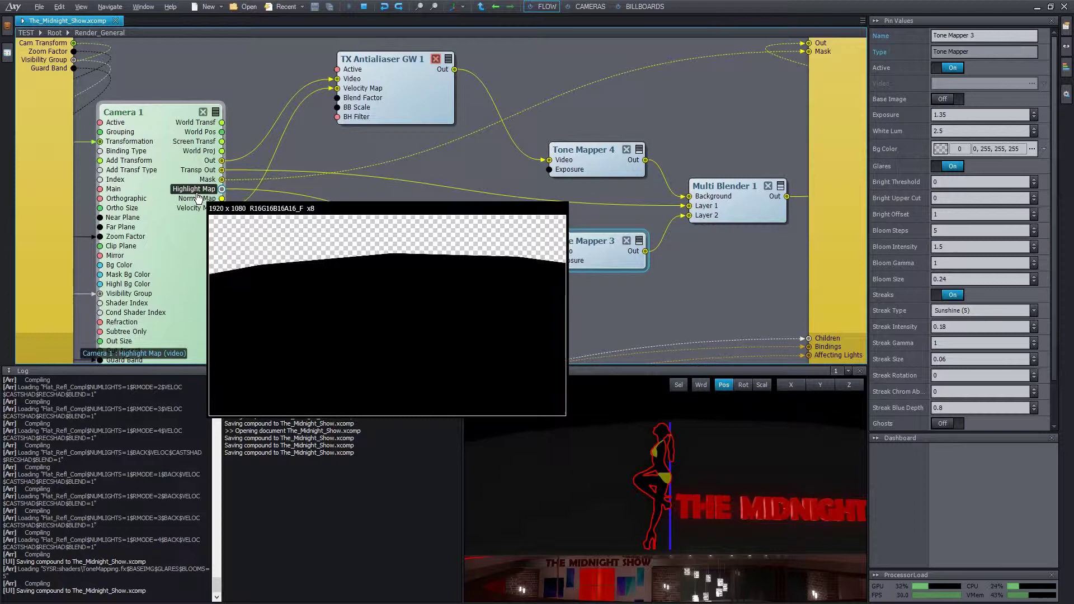
{"action": "left_click", "coordinate": [221, 189]}
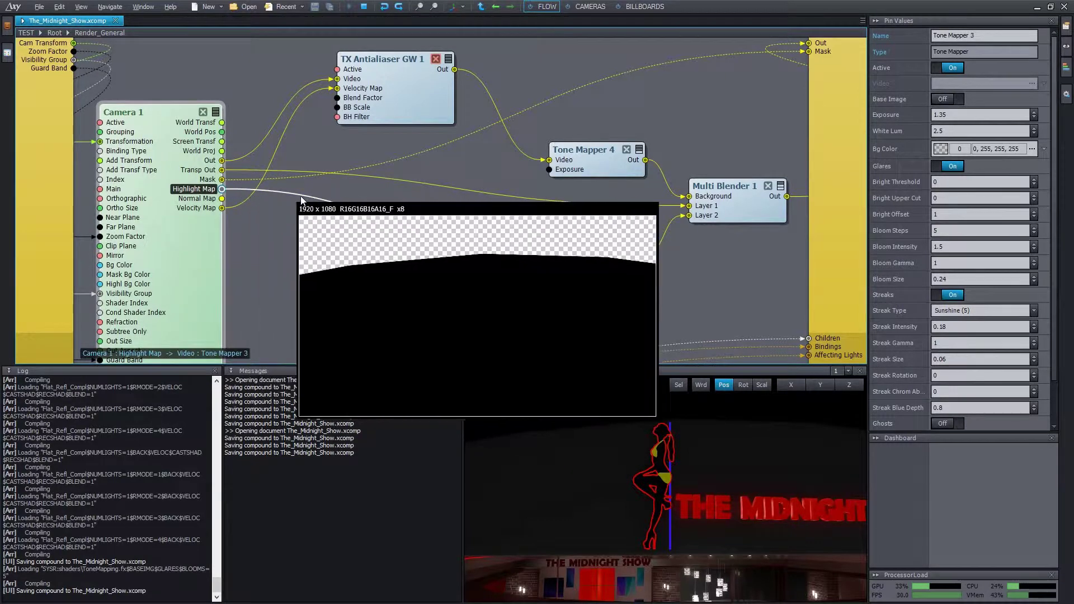
{"action": "left_click", "coordinate": [550, 251]}
Step: Set the Highlight Color intensity of the red dancer sign's _1121_-_Default shader to about 0.27, with selection highlighting turned off
{"action": "left_click", "coordinate": [652, 461]}
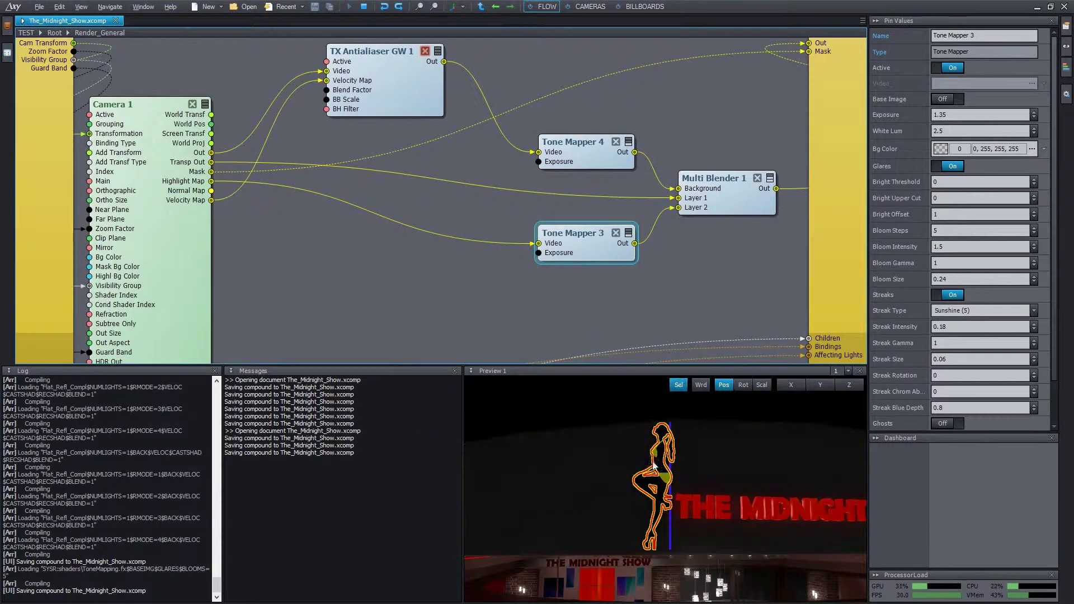
{"action": "left_click", "coordinate": [653, 461]}
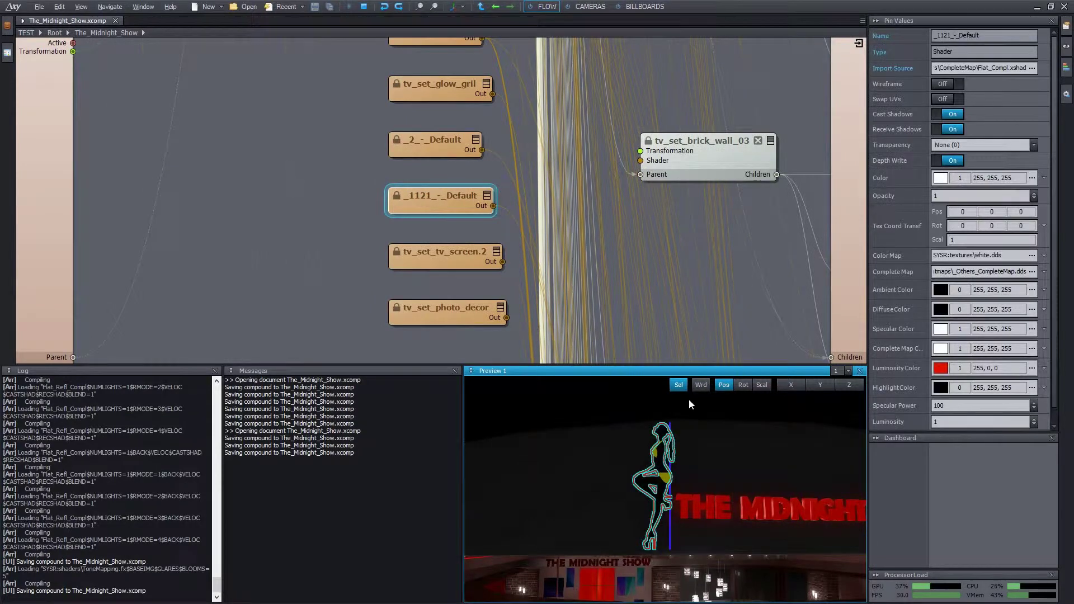
{"action": "left_click", "coordinate": [680, 386]}
{"action": "scroll", "coordinate": [966, 374], "scroll_direction": "down", "scroll_amount": 1}
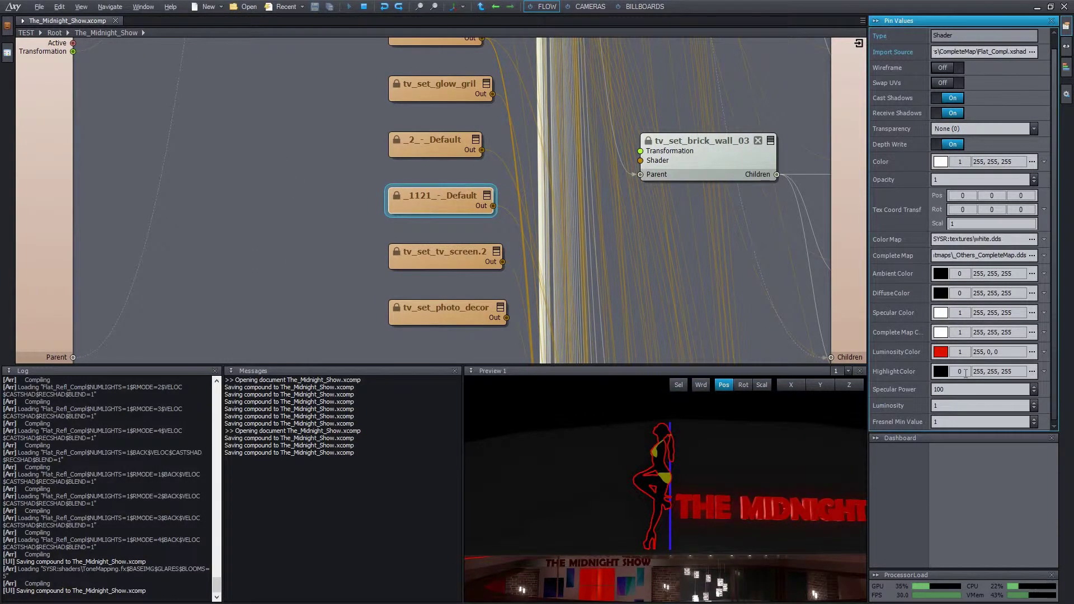
{"action": "left_click_drag", "start_coordinate": [966, 374], "coordinate": [980, 374]}
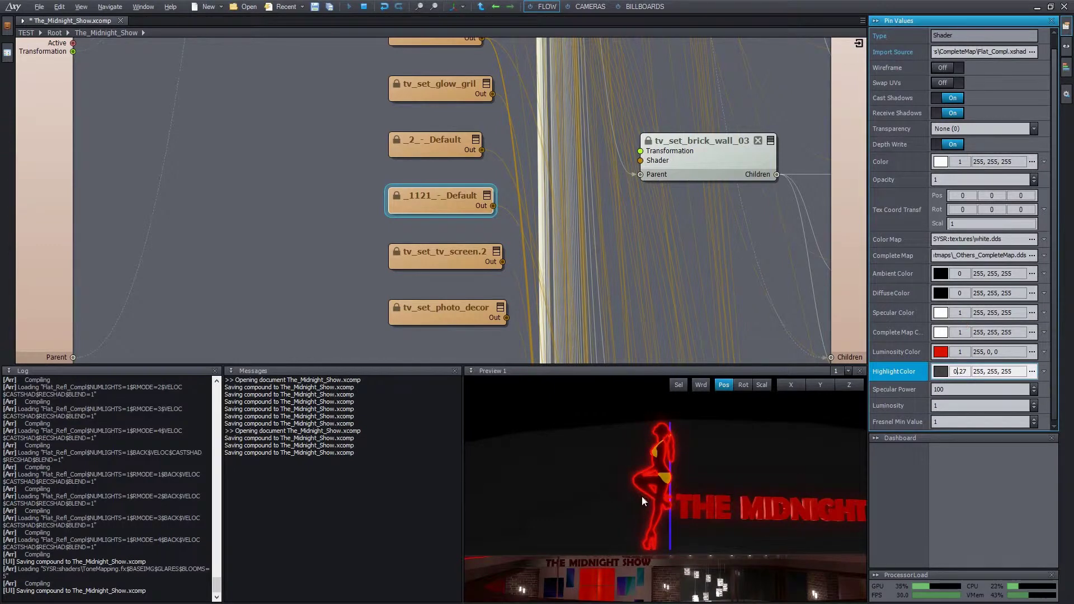
{"action": "left_click_drag", "start_coordinate": [960, 372], "coordinate": [959, 372]}
Step: Return to the Render_General compound and raise Tone Mapper 3's Bloom Size to 2
{"action": "left_click", "coordinate": [330, 241]}
{"action": "key", "text": "alt+Left"}
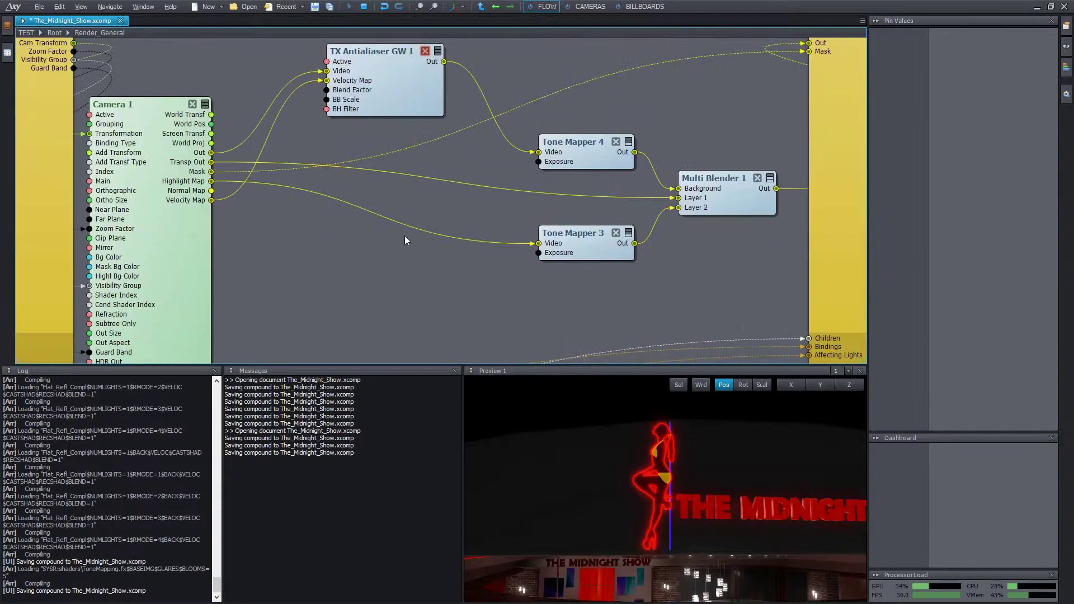
{"action": "left_click", "coordinate": [571, 234]}
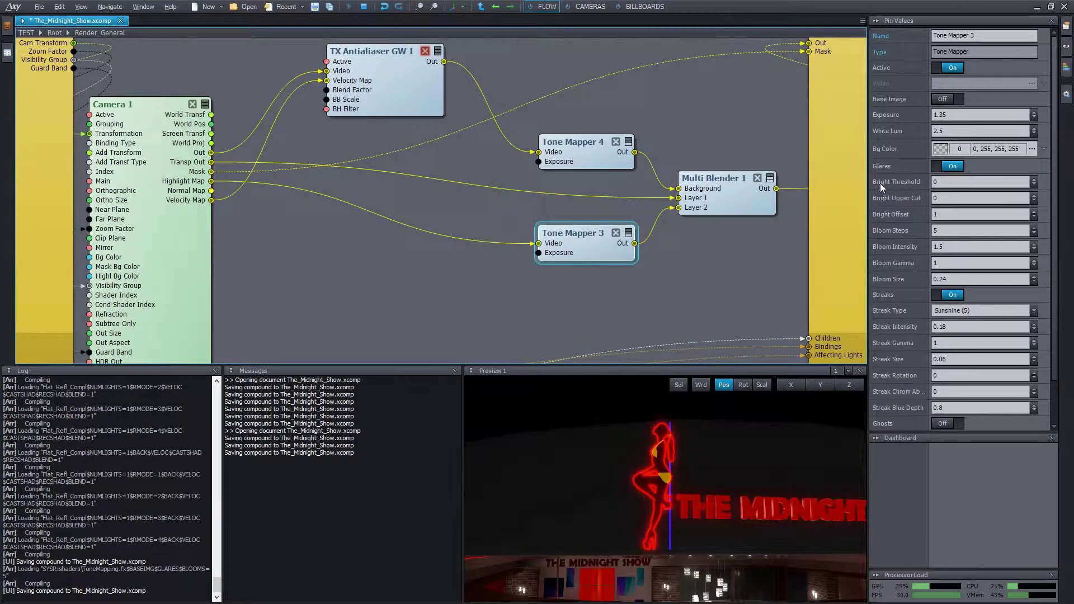
{"action": "left_click", "coordinate": [950, 182]}
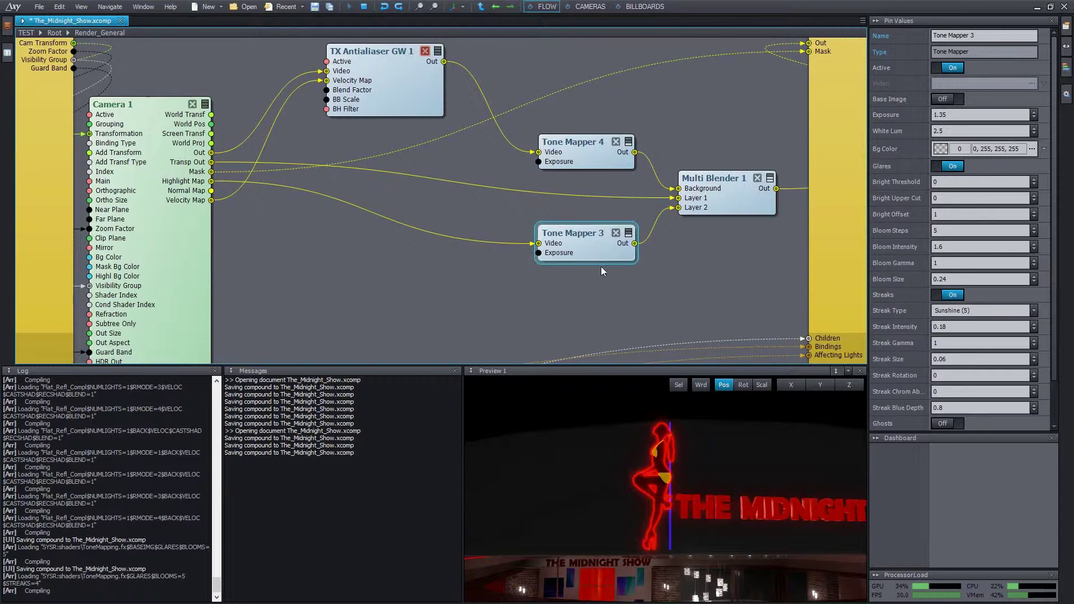
{"action": "left_click", "coordinate": [968, 279]}
{"action": "type", "text": "0.35"}
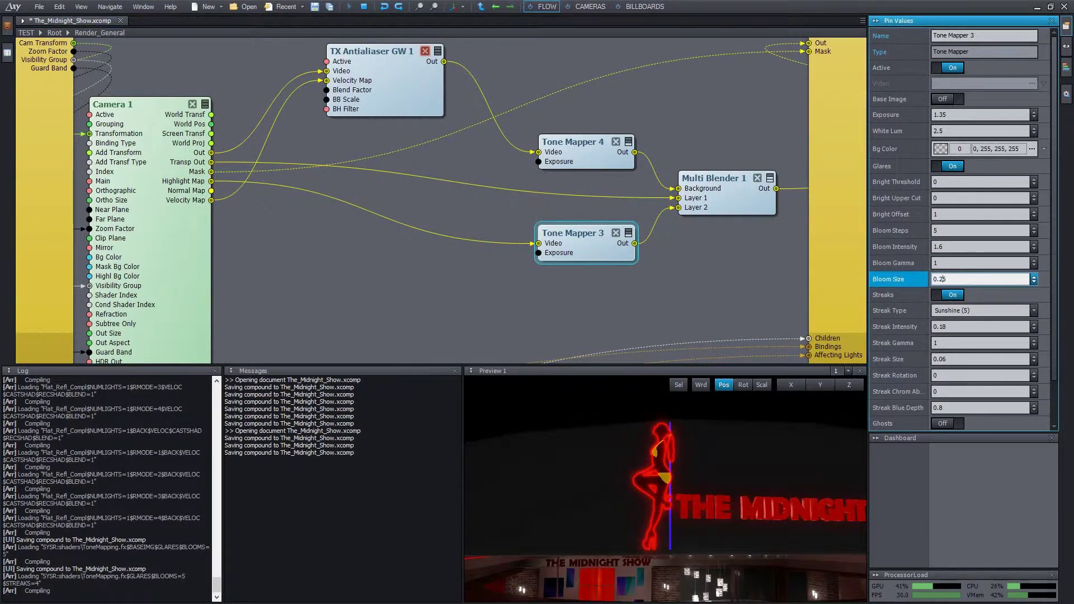
{"action": "left_click_drag", "start_coordinate": [968, 279], "coordinate": [966, 153]}
Step: Adjust Tone Mapper 3's Bloom Intensity to 24.6
{"action": "left_click_drag", "start_coordinate": [957, 248], "coordinate": [957, 101]}
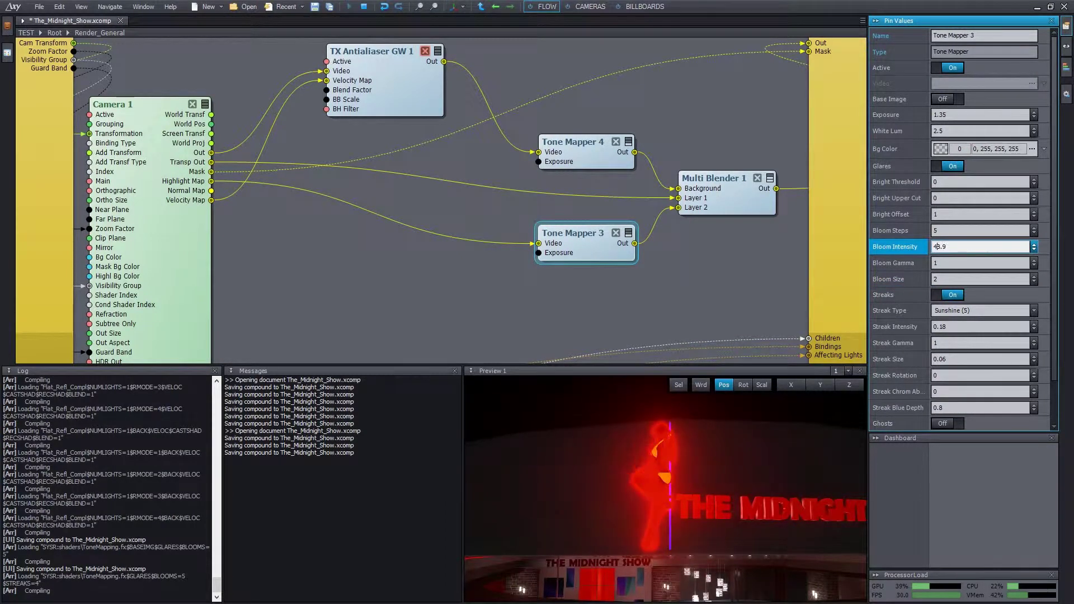
{"action": "key", "text": "ctrl+a"}
{"action": "type", "text": "2"}
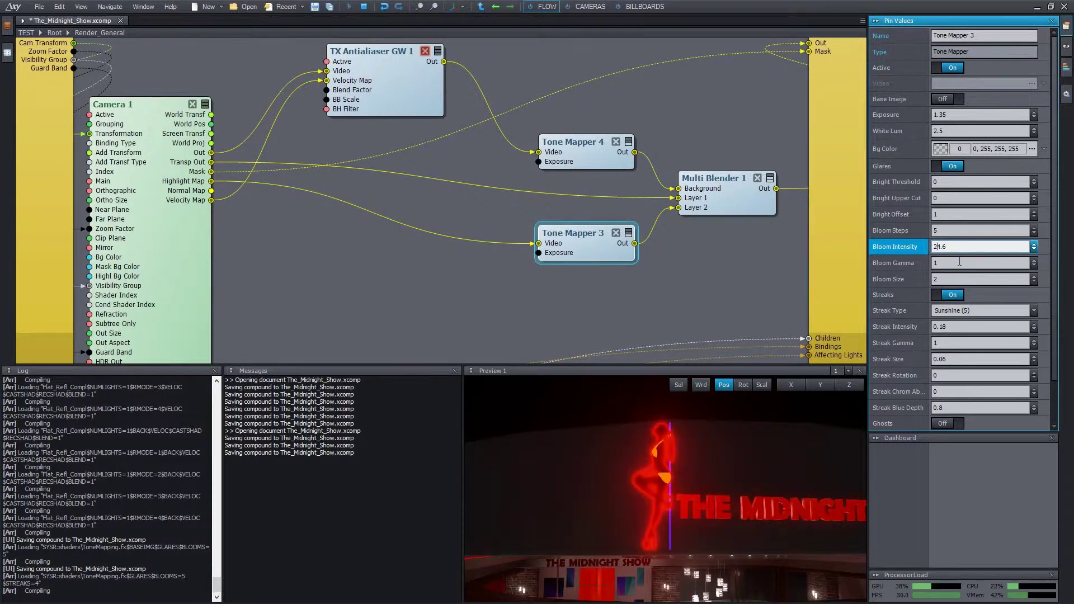
Step: Undo the last Bloom Intensity and Bloom Size changes on Tone Mapper 3 and turn selection highlighting back on in the preview
{"action": "key", "text": "ctrl+z"}
{"action": "key", "text": "ctrl+z"}
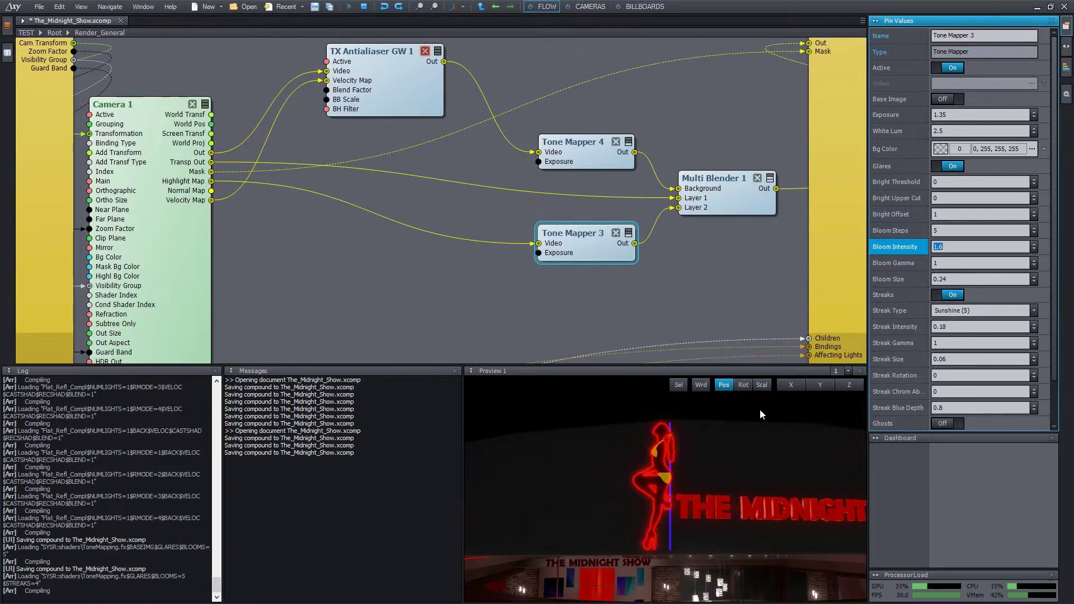
{"action": "left_click", "coordinate": [683, 384]}
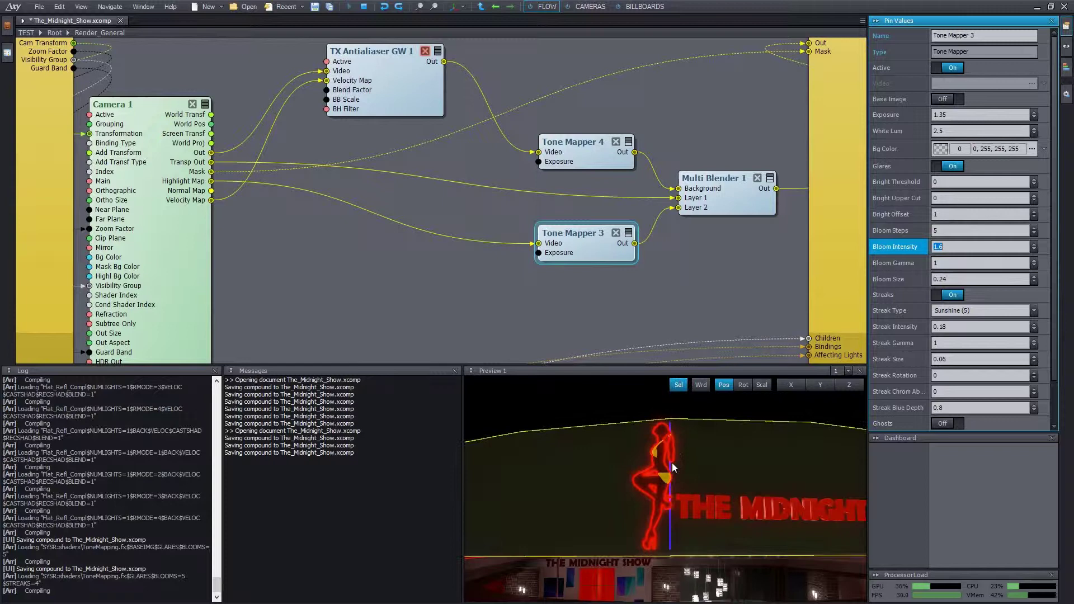
Step: Set the Highlight Color intensity of the dancer's yellow bikini shader, tv_set_glow_gril, to about 0.17
{"action": "double_click", "coordinate": [666, 482]}
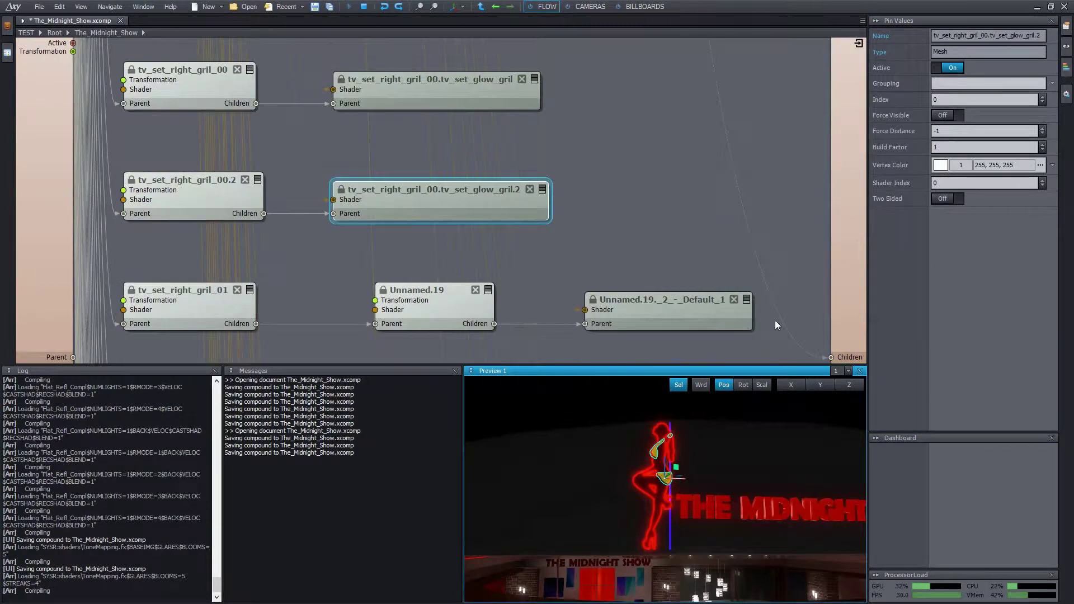
{"action": "left_click", "coordinate": [960, 372]}
{"action": "scroll", "coordinate": [959, 372], "scroll_direction": "up", "scroll_amount": 2}
{"action": "scroll", "coordinate": [960, 371], "scroll_direction": "down", "scroll_amount": 1}
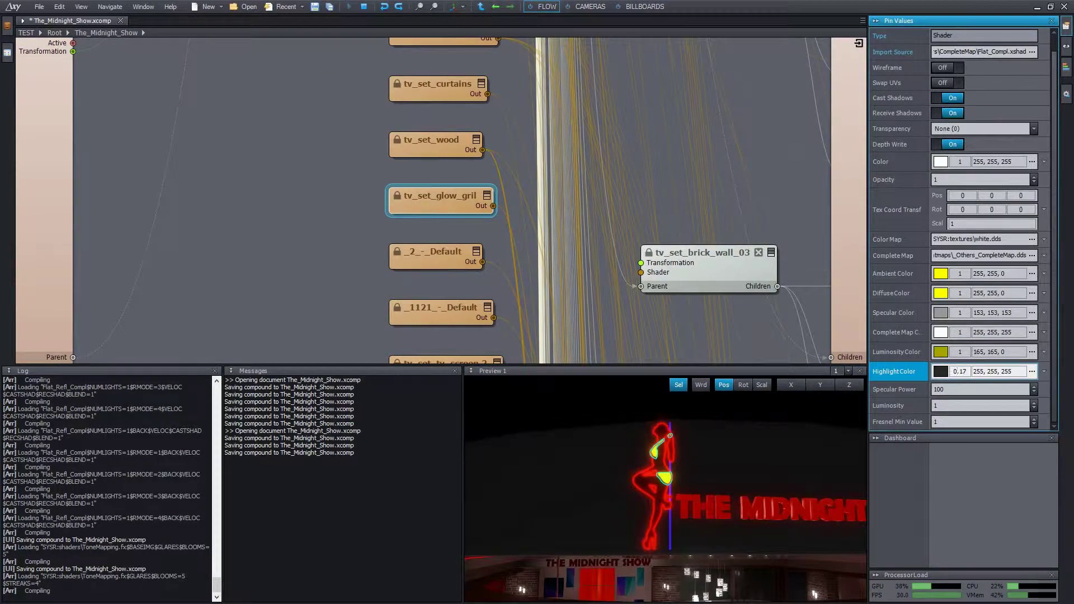
Step: Select the tv_set_glow shader through the THE MIDNIGHT SHOW sign, frame the red wall panels, and turn selection highlighting off
{"action": "left_click", "coordinate": [760, 506]}
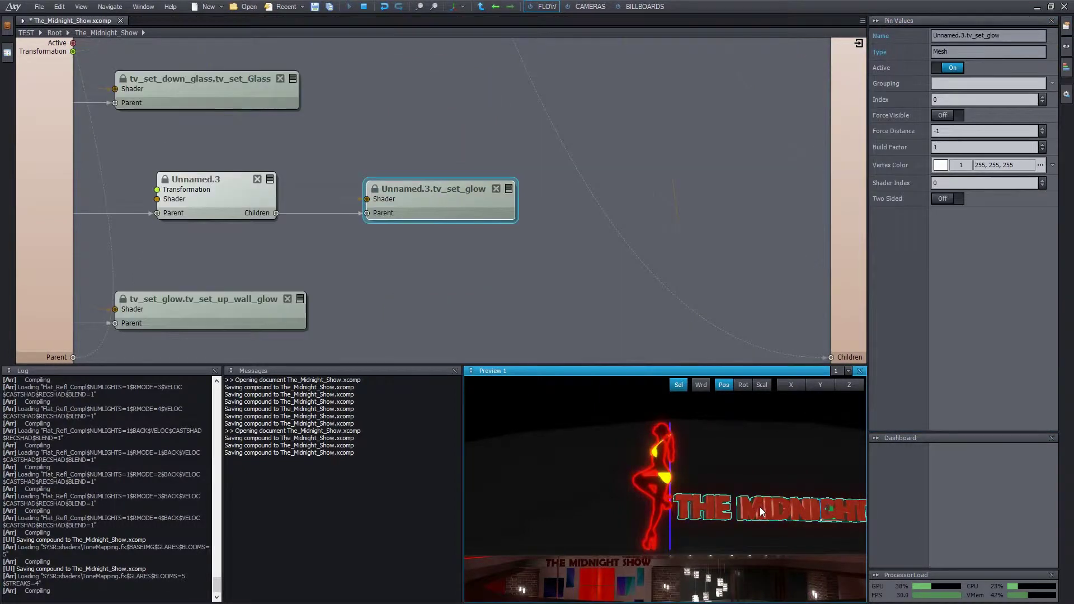
{"action": "left_click", "coordinate": [760, 507]}
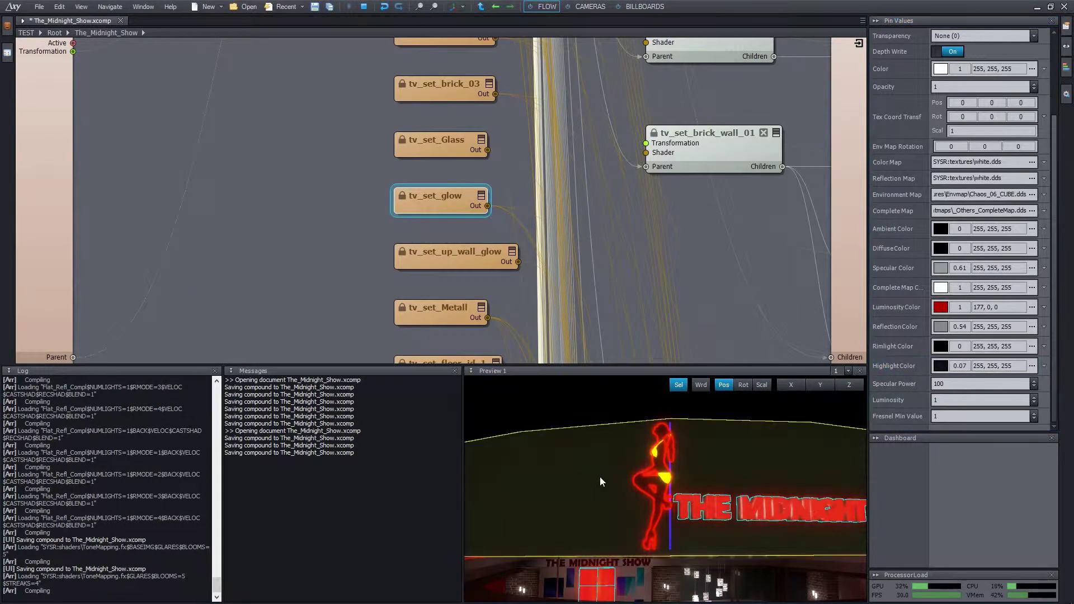
{"action": "mouse_move", "coordinate": [594, 472]}
{"action": "middle_mouse_down"}
{"action": "mouse_move", "coordinate": [595, 458]}
{"action": "mouse_move", "coordinate": [609, 493]}
{"action": "mouse_move", "coordinate": [595, 524]}
{"action": "mouse_move", "coordinate": [609, 466]}
{"action": "mouse_move", "coordinate": [606, 475]}
{"action": "middle_mouse_up"}
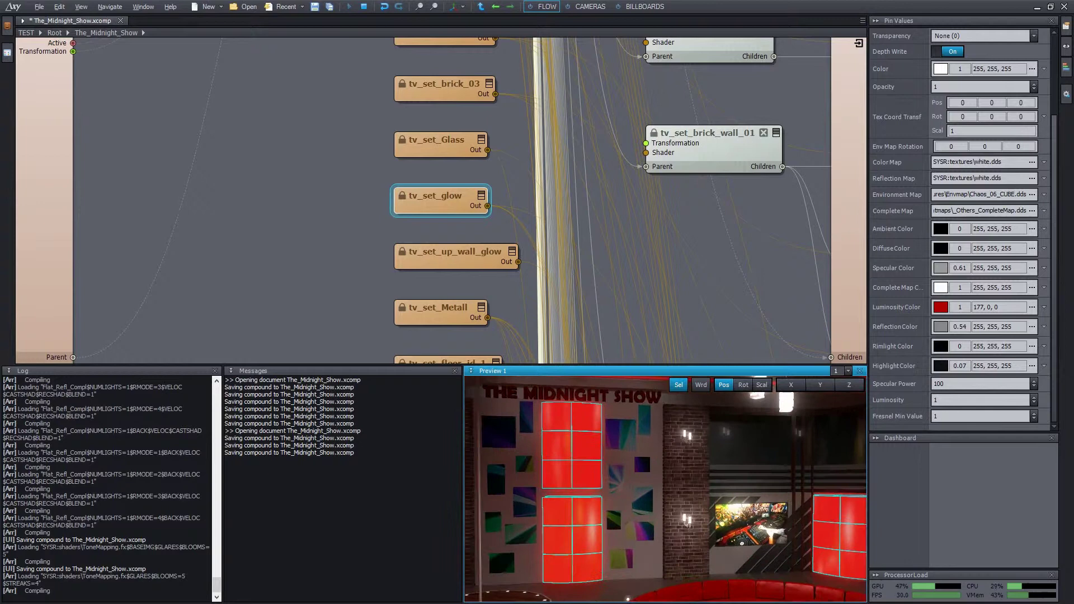
{"action": "middle_click_drag", "start_coordinate": [592, 547], "coordinate": [627, 535]}
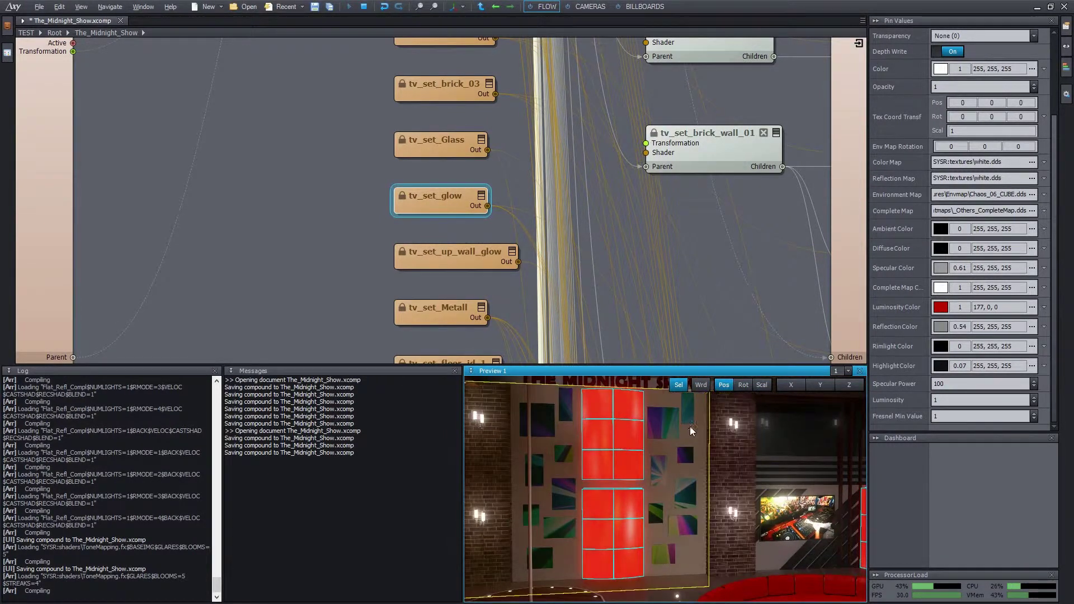
{"action": "left_click", "coordinate": [682, 384]}
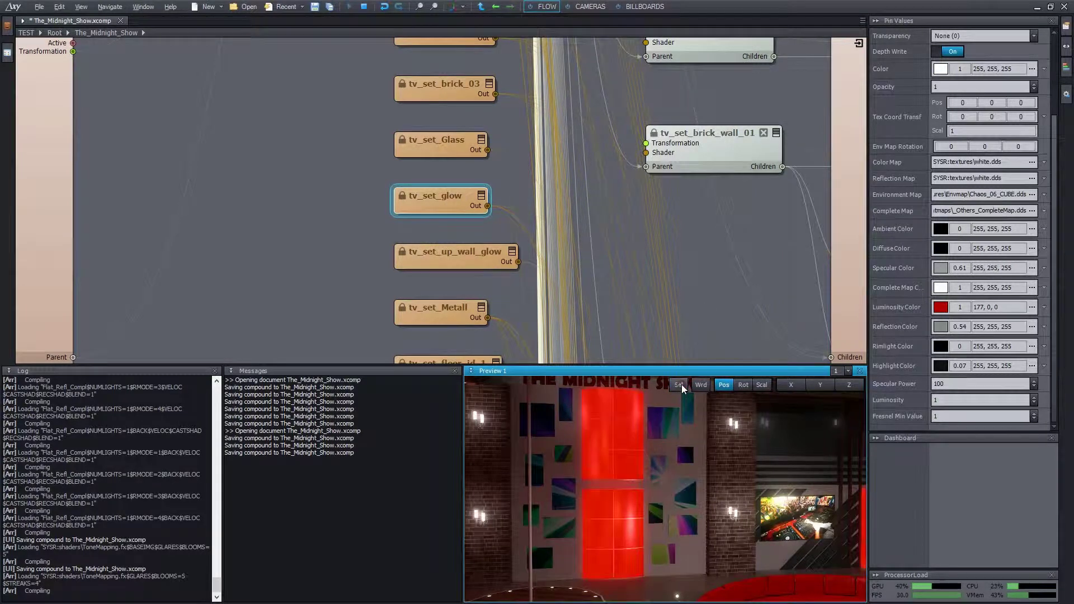
Step: Set the Highlight Color intensity of the tv_set_glow shader to 0.03
{"action": "left_click_drag", "start_coordinate": [959, 366], "coordinate": [960, 378]}
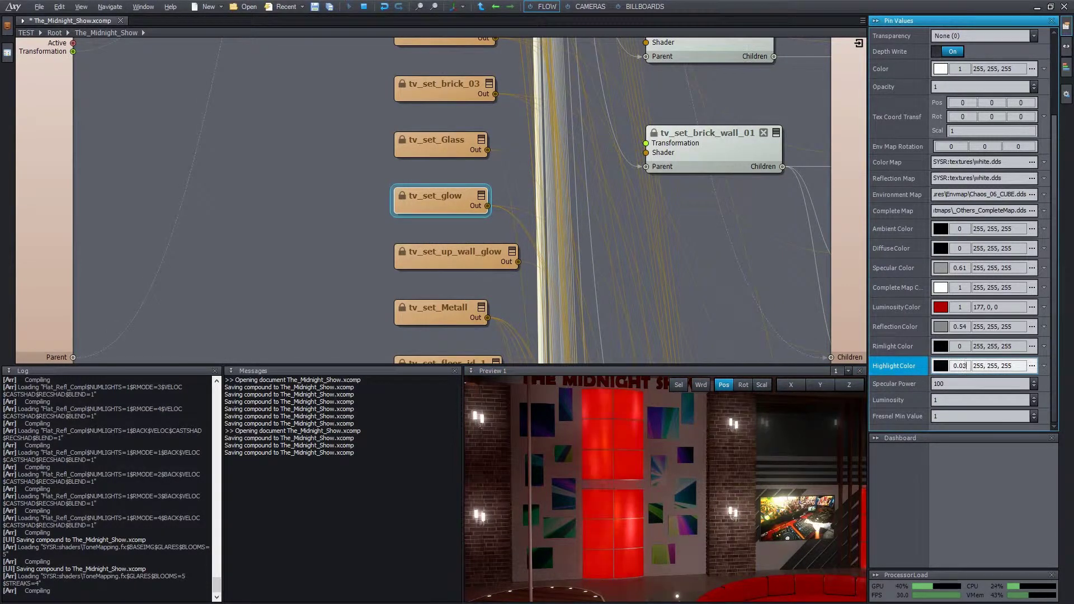
{"action": "scroll", "coordinate": [960, 366], "scroll_direction": "up", "scroll_amount": 1}
{"action": "key", "text": "BackSpace"}
{"action": "type", "text": "4"}
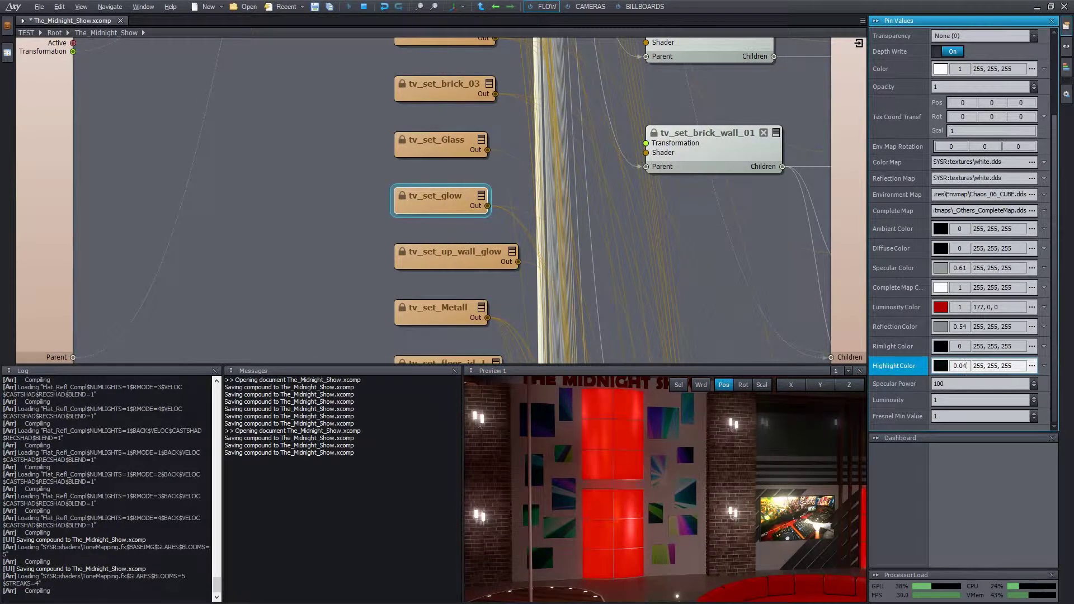
{"action": "left_click", "coordinate": [966, 367]}
{"action": "key", "text": "Return"}
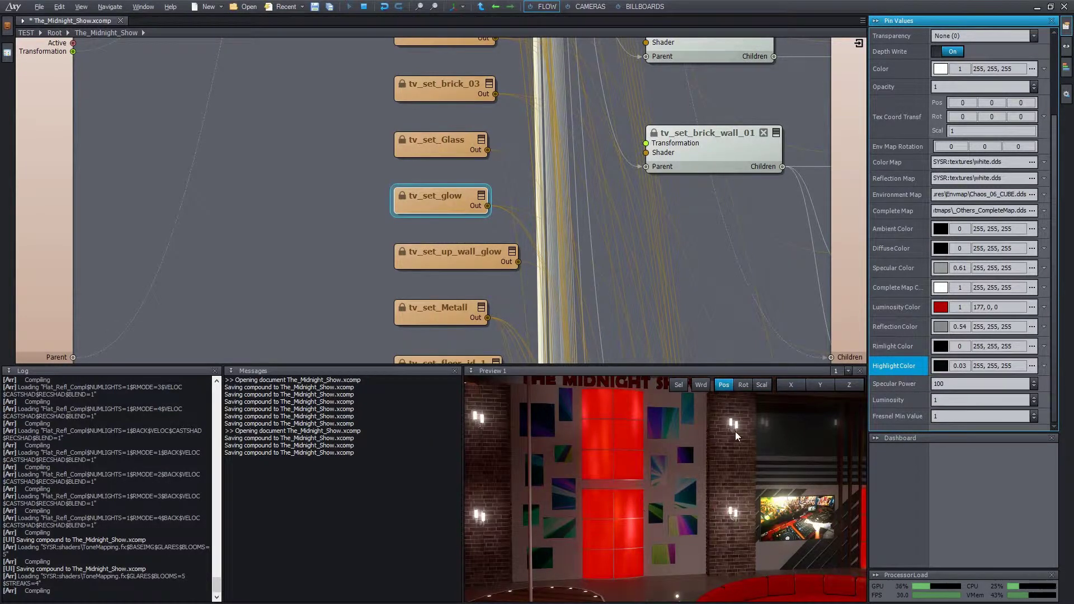
Step: Save the project and bring the whole studio set into view in the preview
{"action": "key", "text": "ctrl+s"}
{"action": "scroll", "coordinate": [736, 437], "scroll_direction": "down", "scroll_amount": 3}
{"action": "left_click_drag", "start_coordinate": [736, 436], "coordinate": [609, 506]}
{"action": "scroll", "coordinate": [627, 505], "scroll_direction": "down", "scroll_amount": 2}
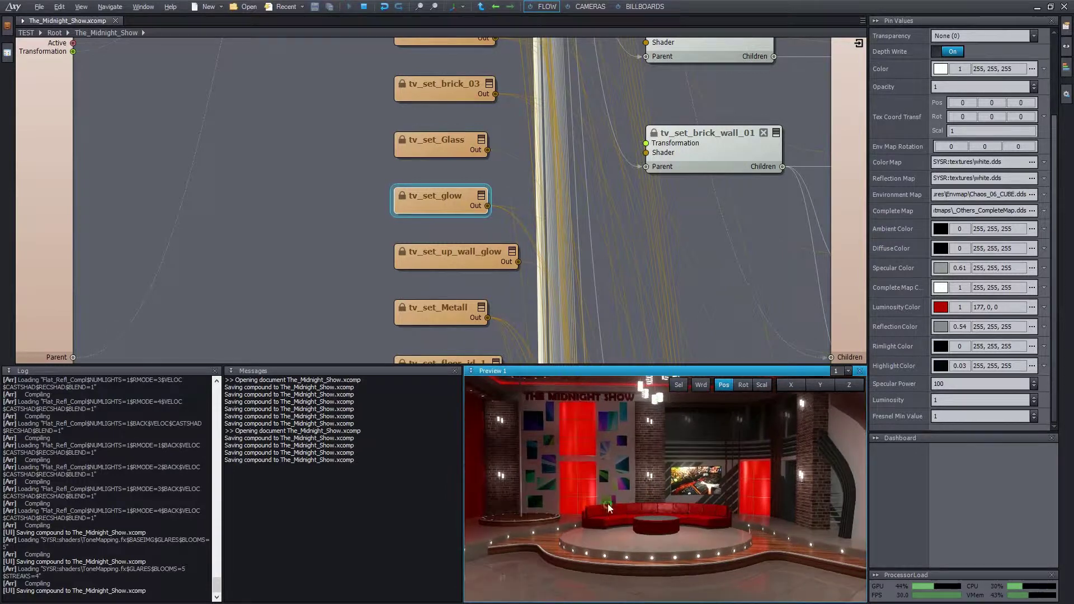
{"action": "scroll", "coordinate": [608, 506], "scroll_direction": "down", "scroll_amount": 3}
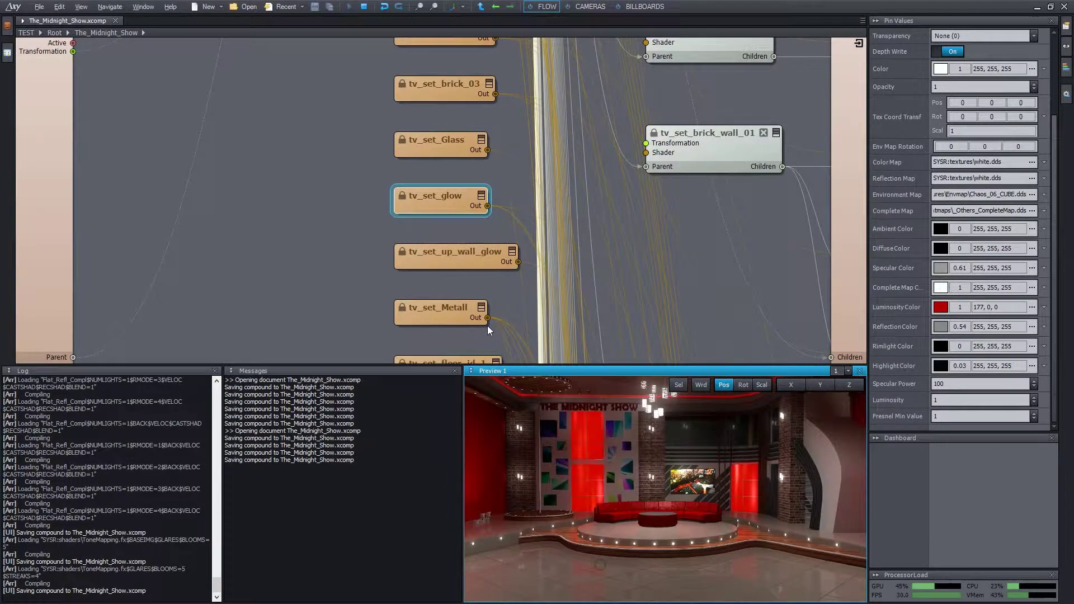
Step: Return to the Render_General compound and move TX Antialiaser GW 1 and Tone Mapper 4 apart to make room between them
{"action": "left_click", "coordinate": [313, 176]}
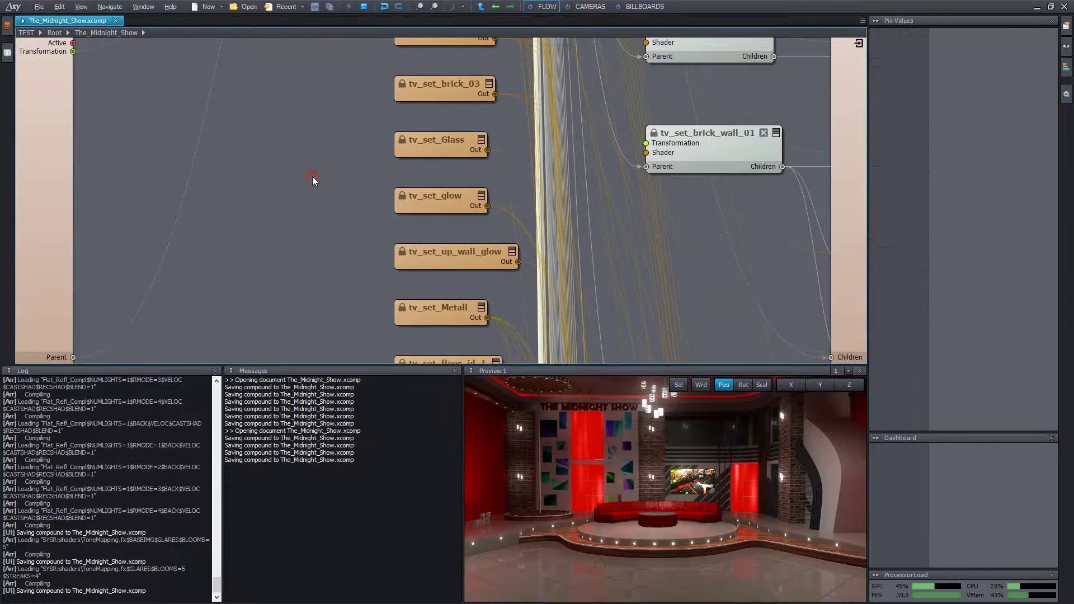
{"action": "key", "text": "alt+Left"}
{"action": "middle_click_drag", "start_coordinate": [433, 163], "coordinate": [421, 204]}
{"action": "right_click_drag", "start_coordinate": [422, 204], "coordinate": [388, 239]}
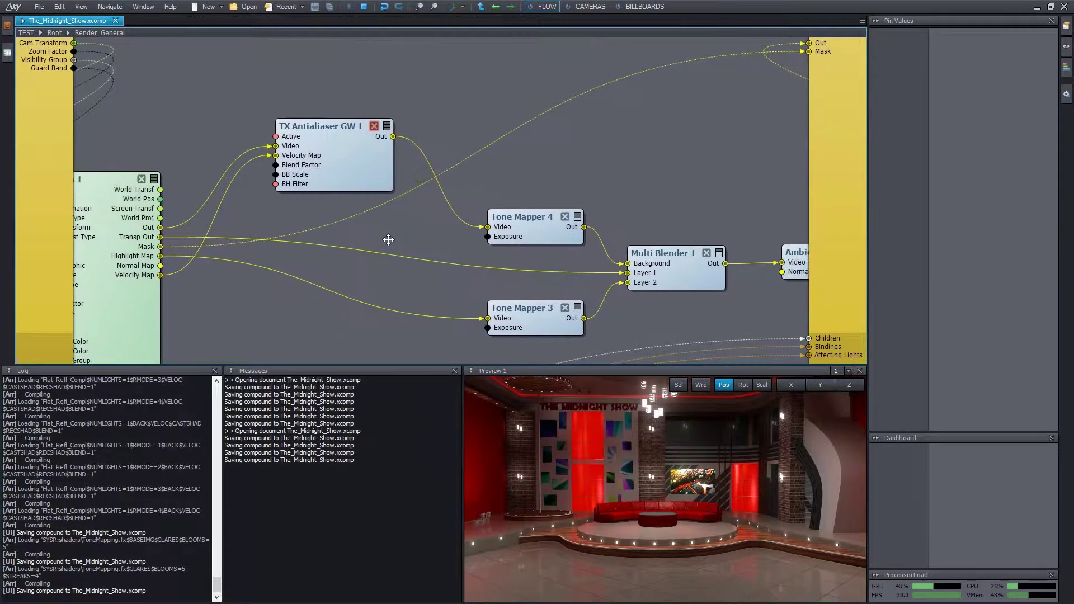
{"action": "left_click_drag", "start_coordinate": [371, 157], "coordinate": [330, 142]}
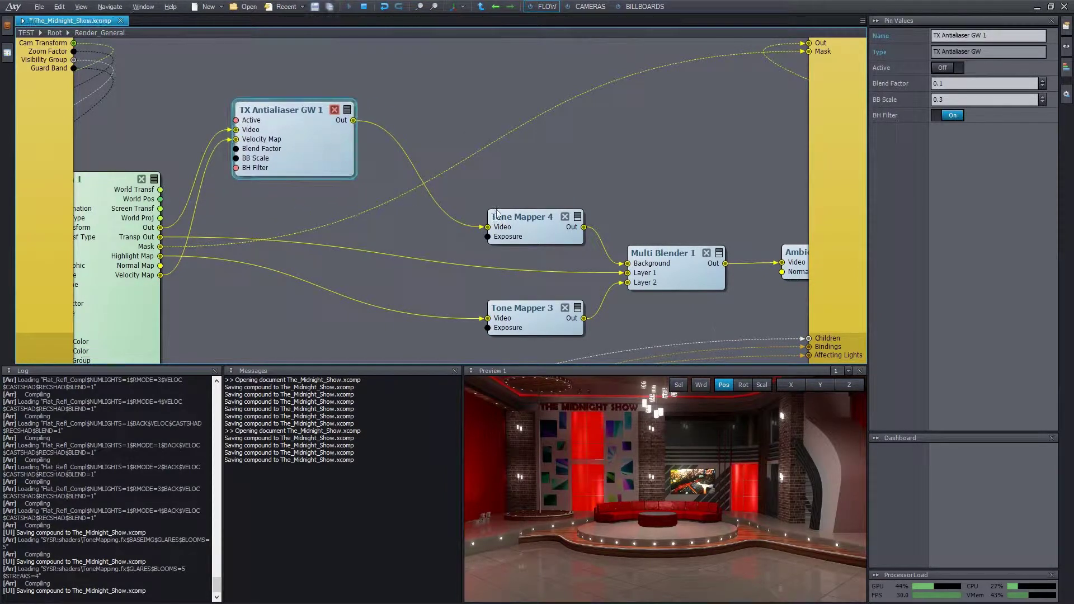
{"action": "left_click_drag", "start_coordinate": [526, 223], "coordinate": [599, 154]}
Step: Add an Adjuster node on the connection between TX Antialiaser GW 1 and Tone Mapper 4
{"action": "double_click", "coordinate": [526, 225]}
{"action": "type", "text": "adj"}
{"action": "key", "text": "Return"}
{"action": "left_click_drag", "start_coordinate": [547, 227], "coordinate": [456, 108]}
Step: Set the Adjuster's Gamma to 1.36, Brightness to 0.99 and Contrast to 1.05
{"action": "left_click_drag", "start_coordinate": [984, 261], "coordinate": [1006, 261]}
{"action": "left_click_drag", "start_coordinate": [947, 116], "coordinate": [948, 116]}
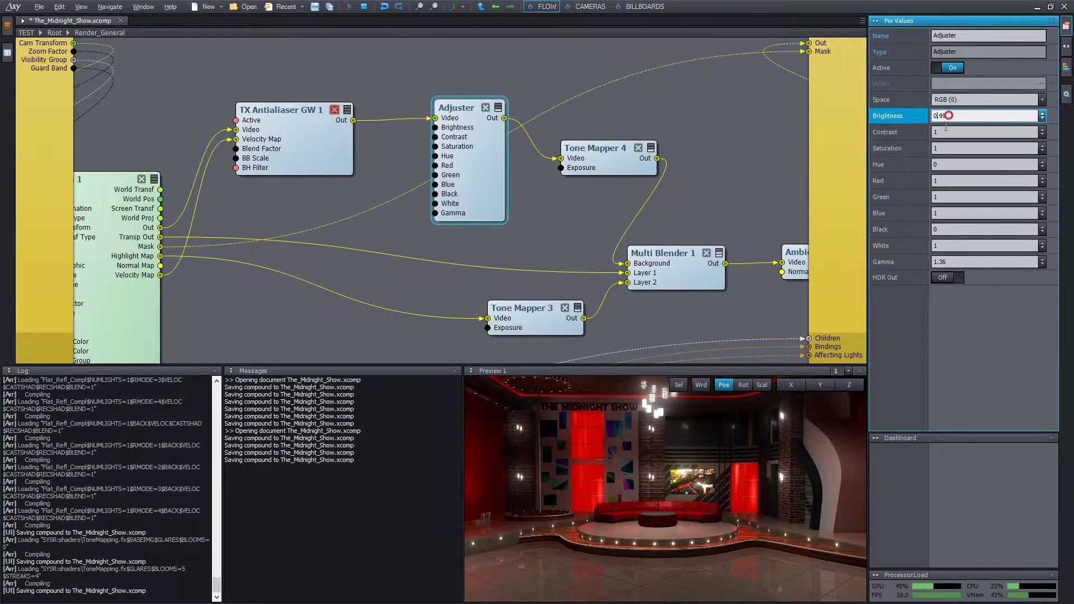
{"action": "left_click", "coordinate": [945, 131]}
{"action": "type", "text": ".05"}
Step: Try Green values of 0.93 and 1.06 on the Adjuster, and reset Green to 1
{"action": "left_click", "coordinate": [946, 196]}
{"action": "type", "text": ".03"}
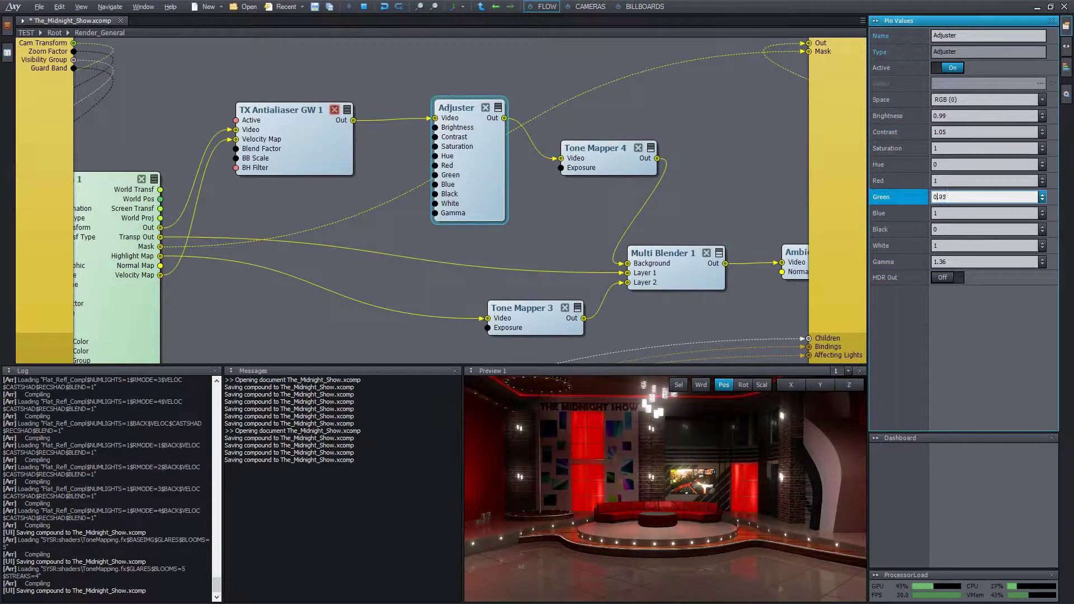
{"action": "key", "text": "BackSpace"}
{"action": "type", "text": "6"}
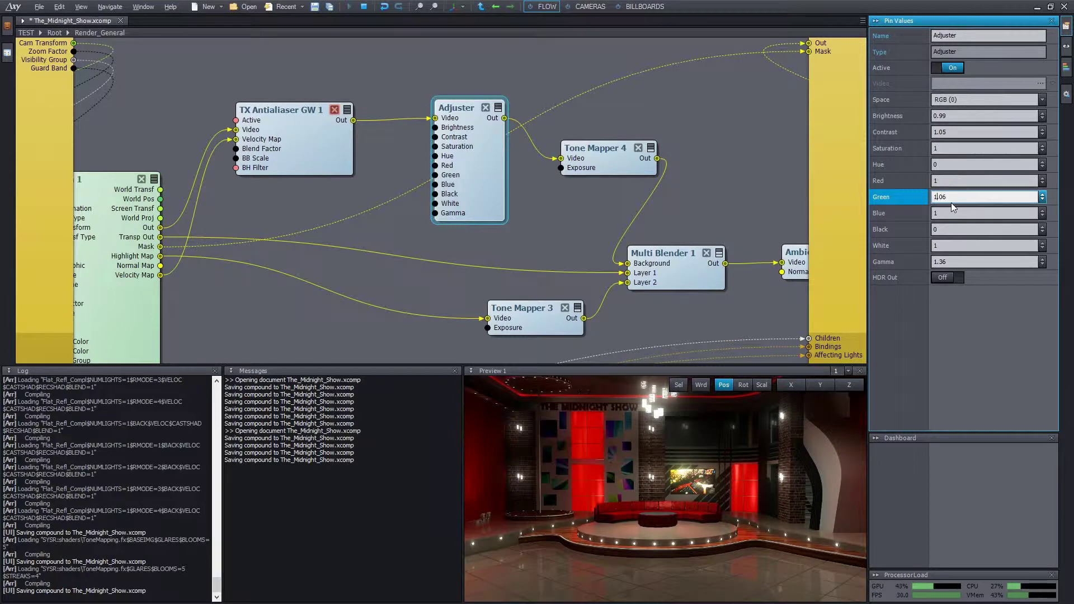
{"action": "key", "text": "Return"}
{"action": "type", "text": "1"}
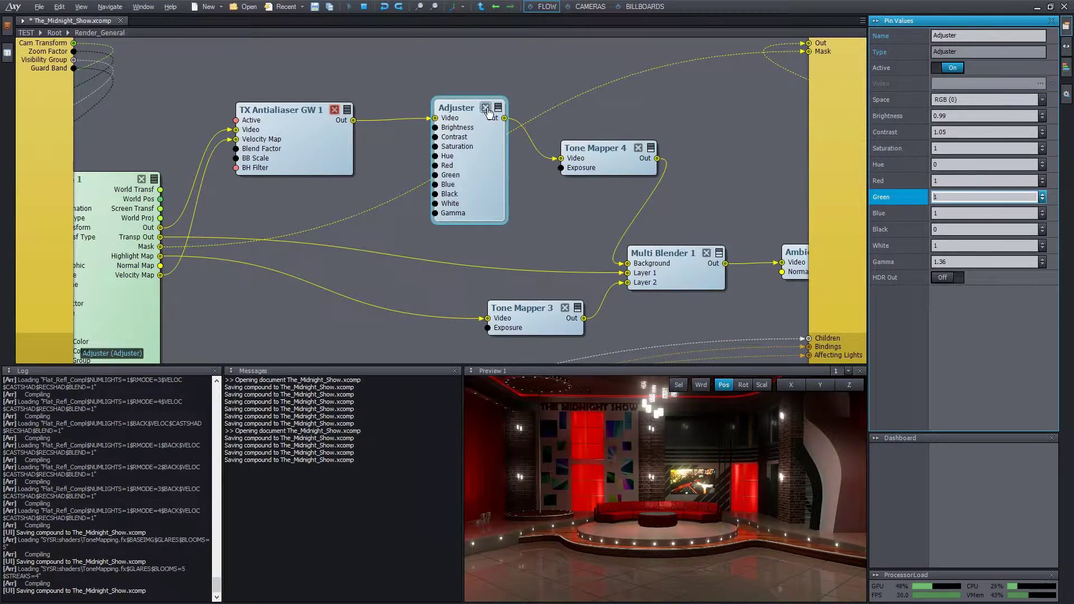